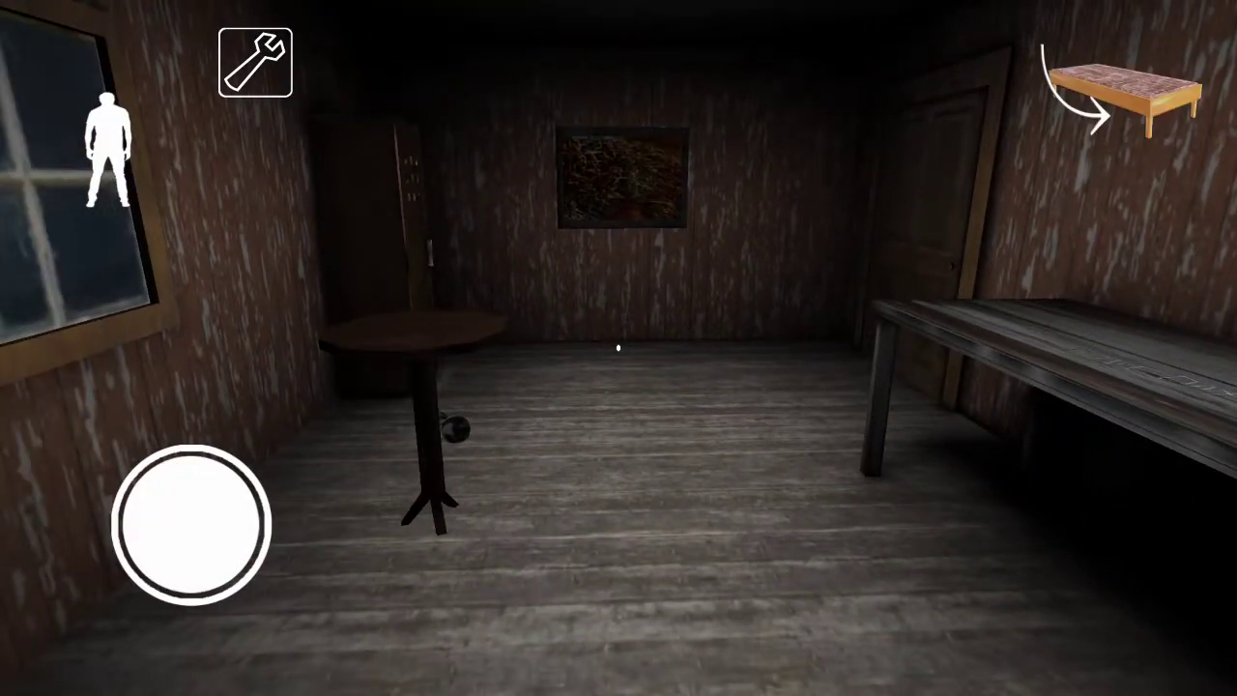
- Back away across the dim bedroom and hide under the bed
mouse_move(191, 525)
left_mouse_down()
mouse_move(202, 571)
mouse_move(226, 599)
mouse_move(123, 530)
mouse_move(207, 522)
mouse_move(204, 450)
mouse_move(242, 428)
mouse_move(125, 428)
mouse_move(160, 428)
mouse_move(146, 428)
mouse_move(257, 541)
mouse_move(151, 588)
mouse_move(246, 599)
mouse_move(122, 604)
mouse_move(110, 429)
mouse_move(199, 593)
mouse_move(288, 604)
mouse_move(193, 599)
mouse_move(245, 597)
mouse_move(215, 604)
left_mouse_up()
left_click(1124, 90)
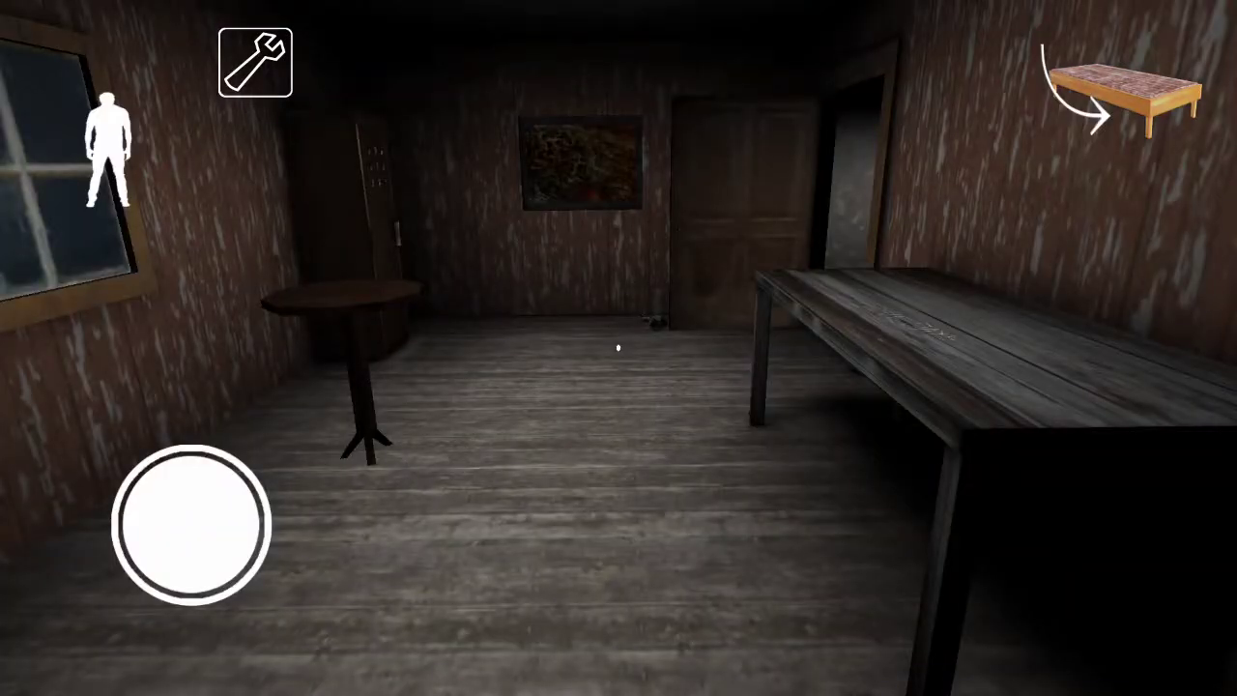
- Walk over to the long table, hide under it, then climb back out
left_click_drag(192, 524, 229, 426)
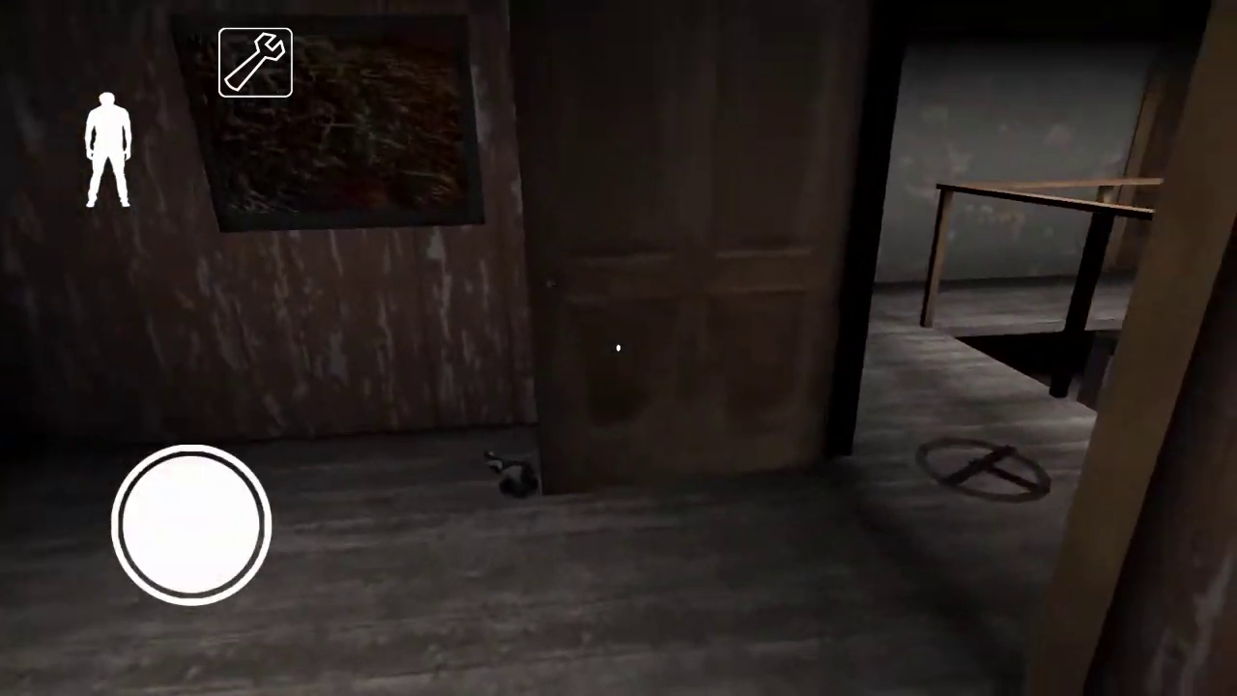
mouse_move(191, 525)
left_mouse_down()
mouse_move(242, 525)
mouse_move(249, 594)
mouse_move(193, 573)
mouse_move(229, 602)
left_mouse_up()
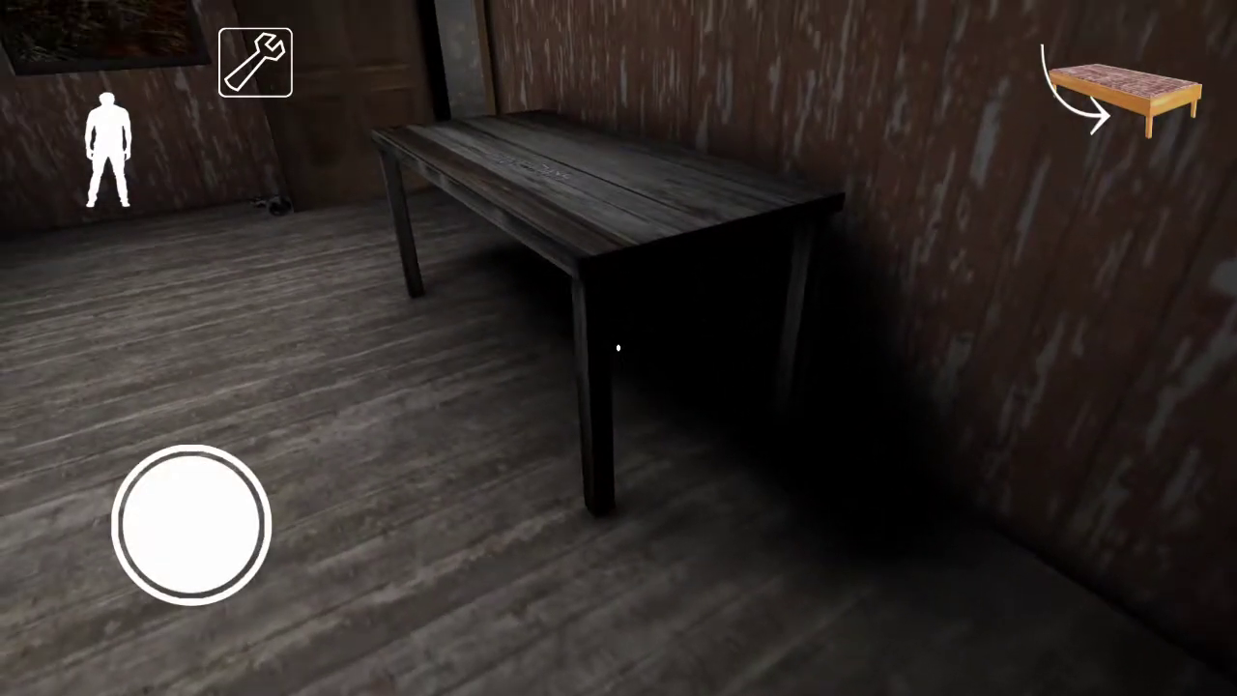
left_click(1124, 92)
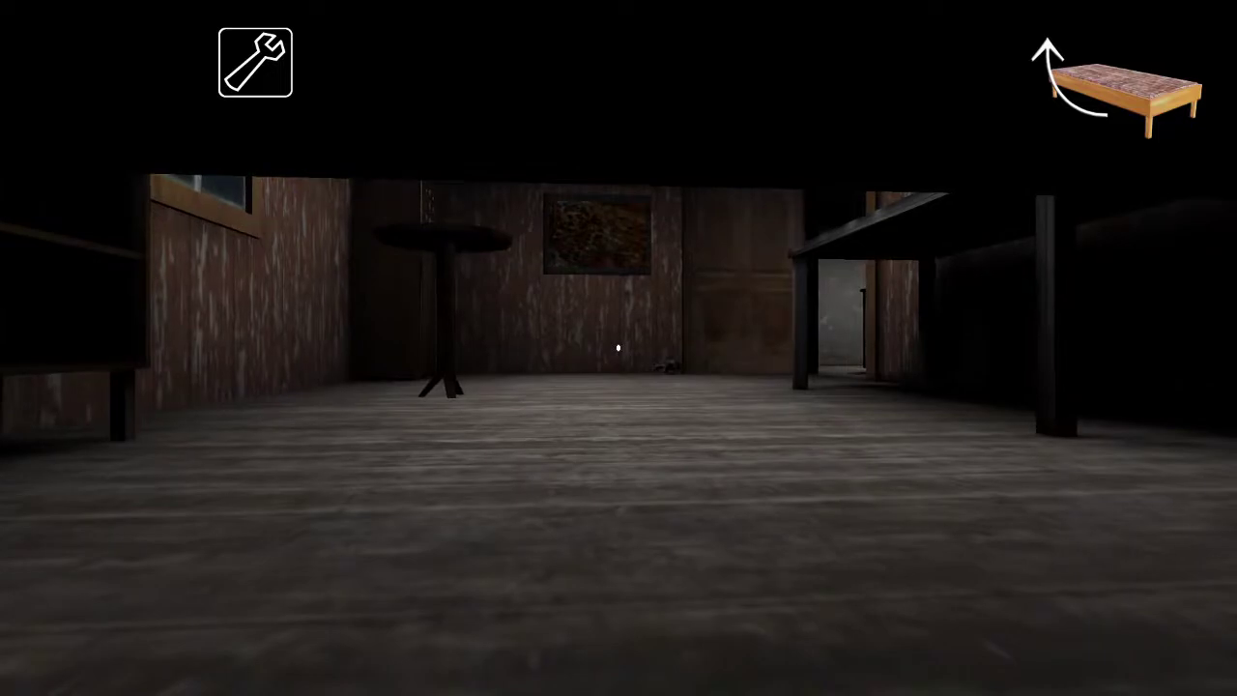
left_click(1124, 92)
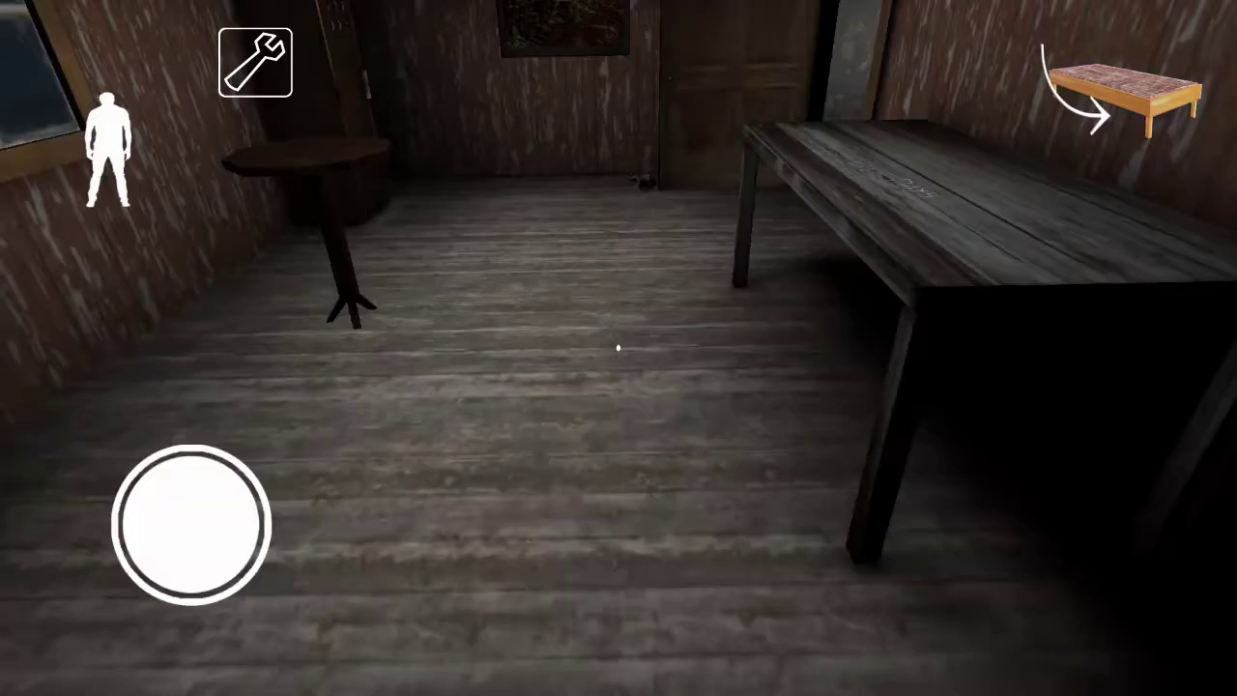
- Move toward the doorway, hide under the bed, and crawl out again
mouse_move(191, 521)
left_mouse_down()
mouse_move(119, 427)
mouse_move(177, 604)
left_mouse_up()
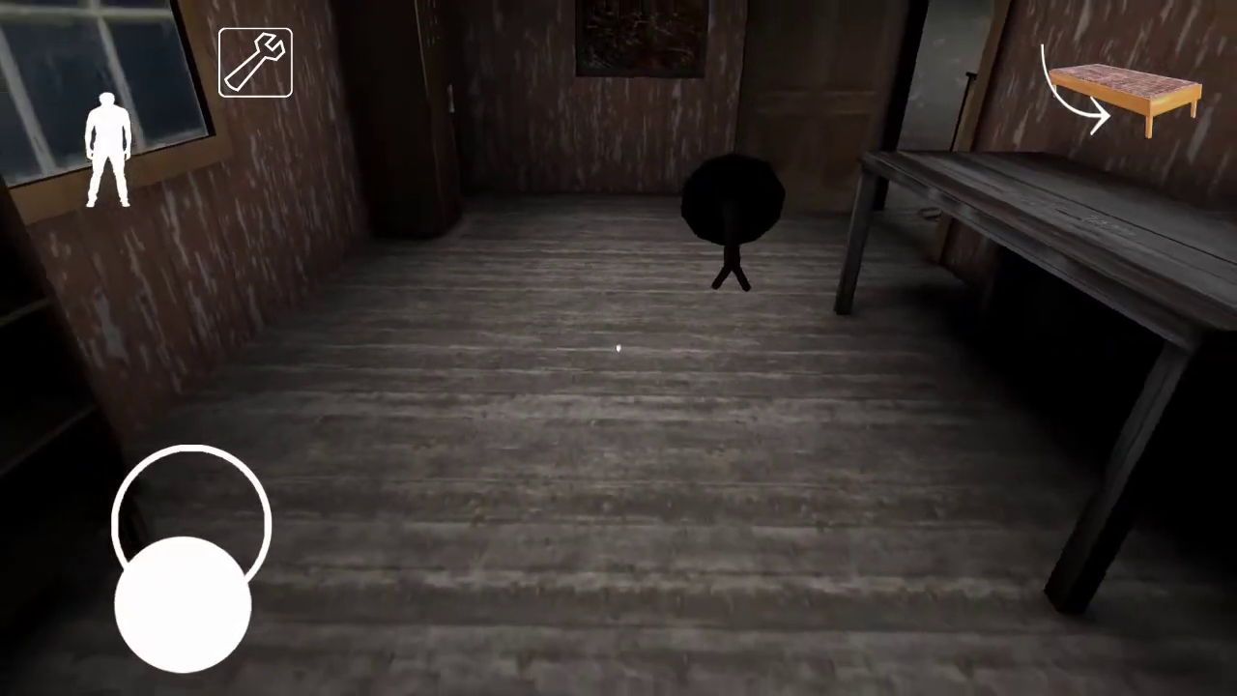
left_click(1124, 92)
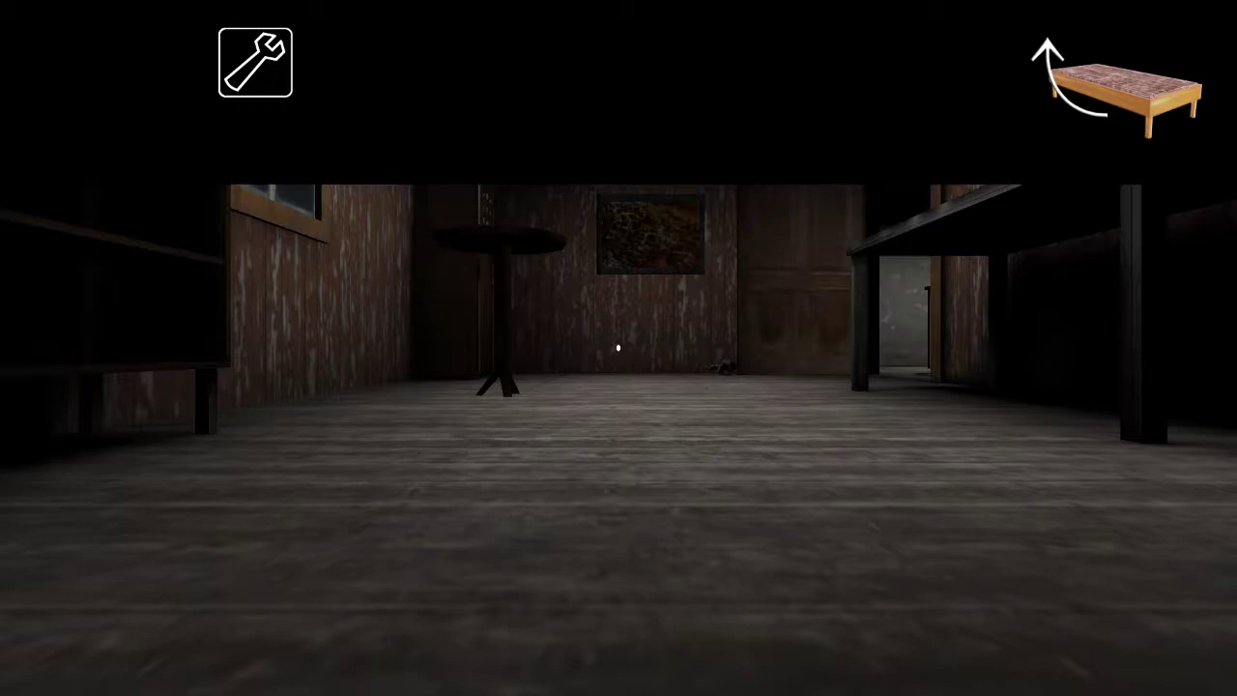
left_click(1121, 92)
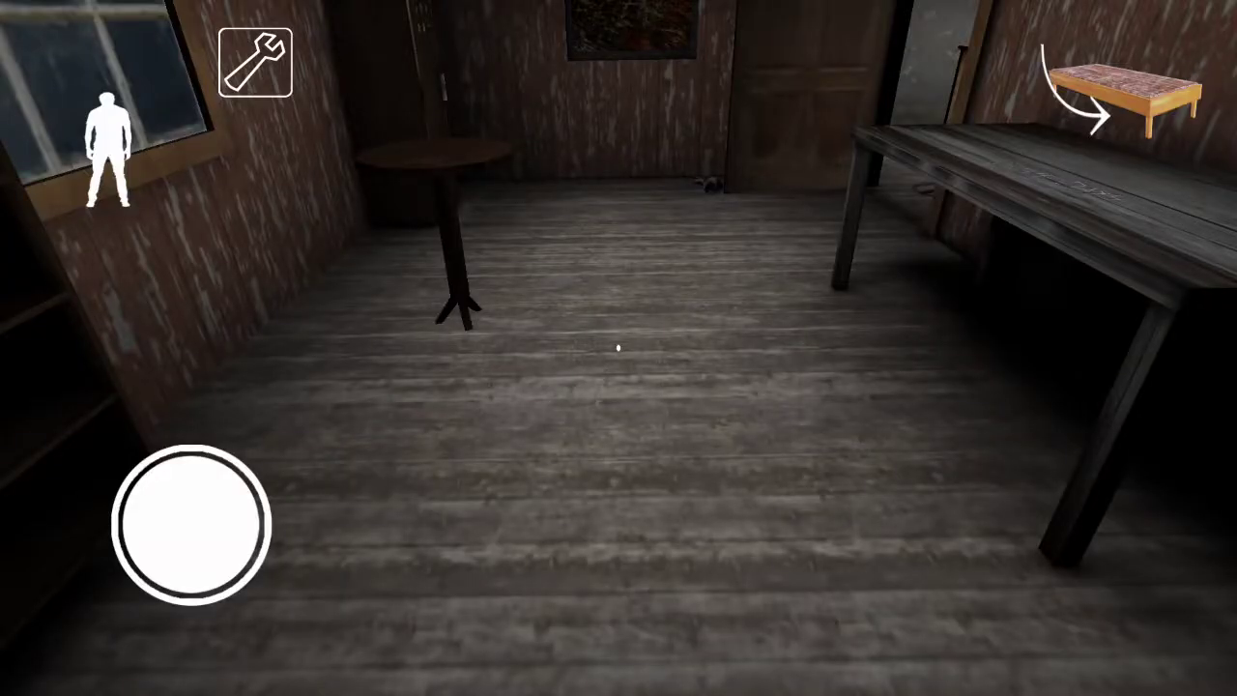
- Walk past the balcony railing and down the stairs into the dark corner
mouse_move(192, 524)
left_mouse_down()
mouse_move(201, 447)
mouse_move(145, 451)
left_mouse_up()
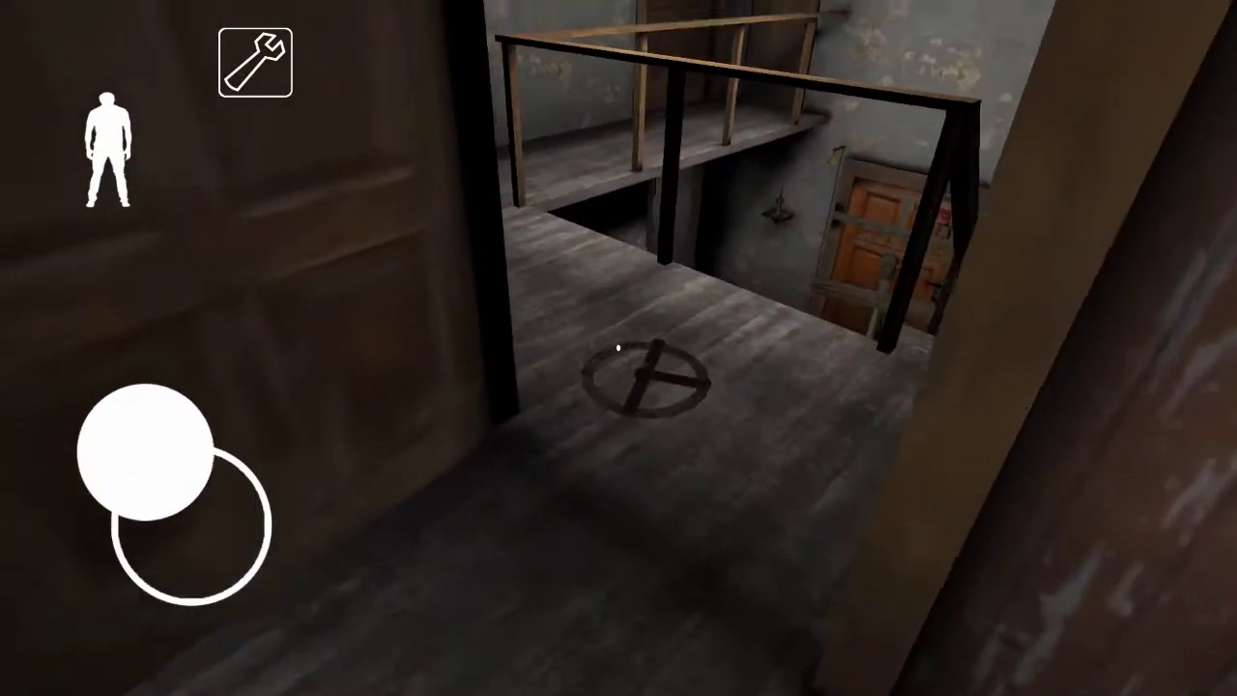
mouse_move(192, 524)
left_mouse_down()
mouse_move(138, 525)
mouse_move(192, 524)
left_mouse_up()
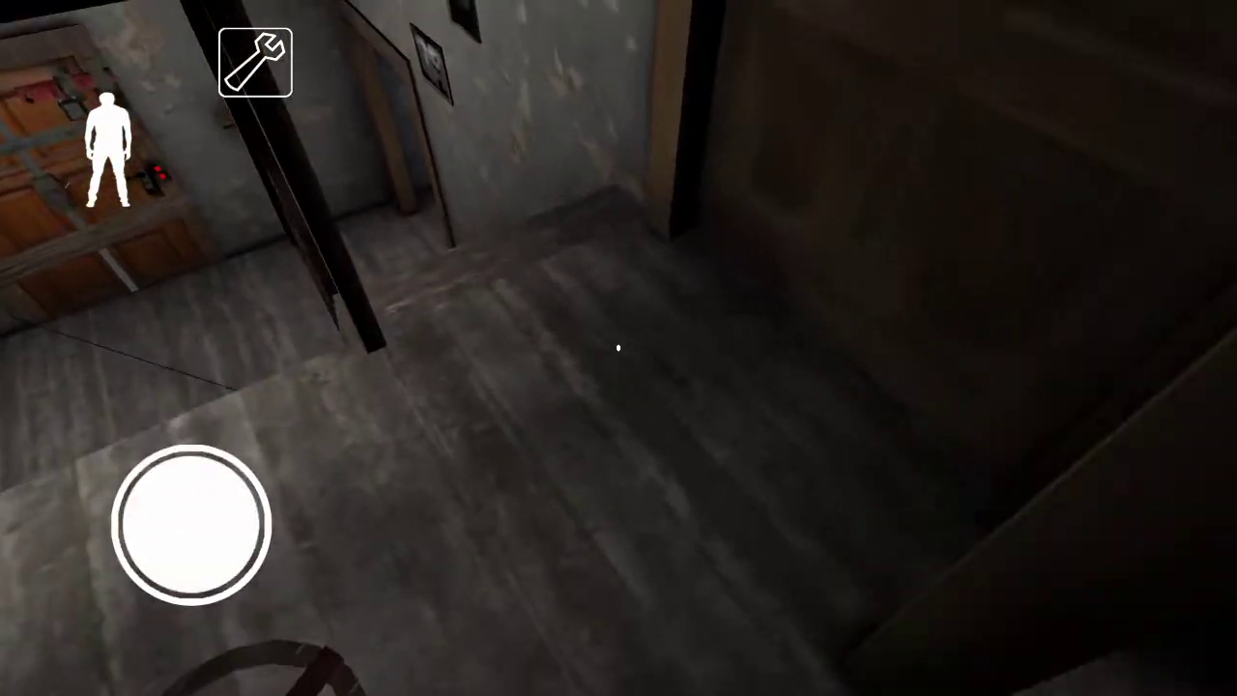
left_click_drag(869, 338, 832, 377)
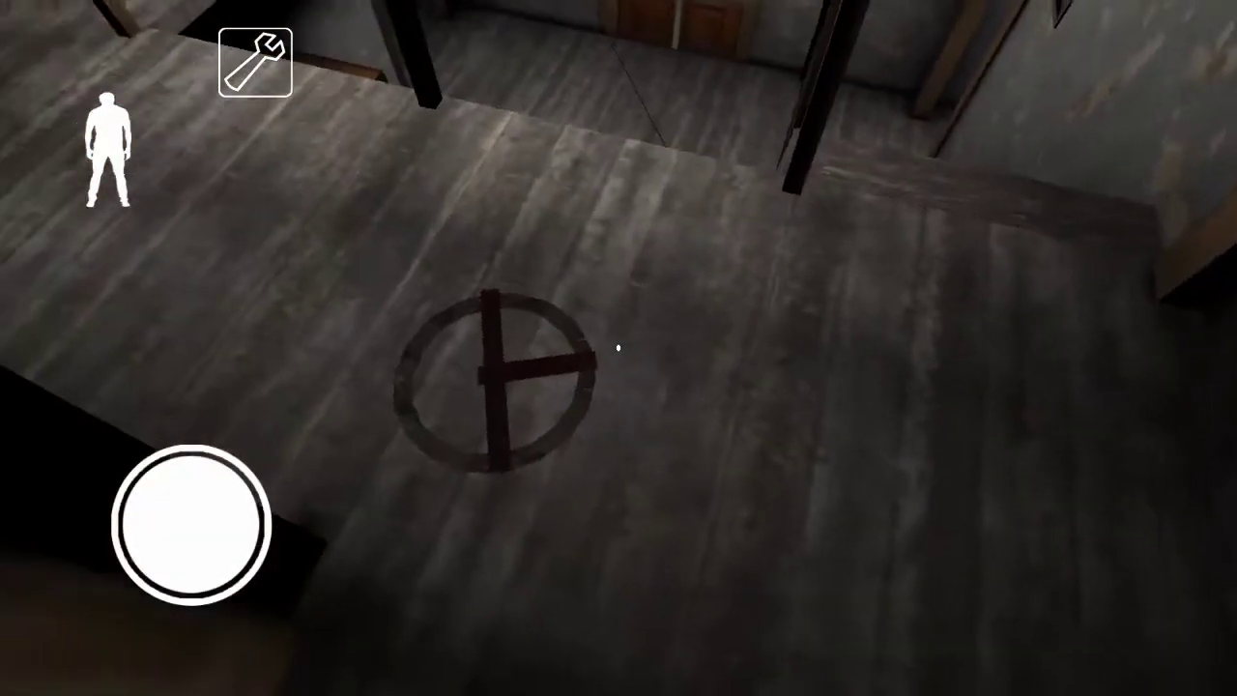
left_click_drag(192, 524, 257, 571)
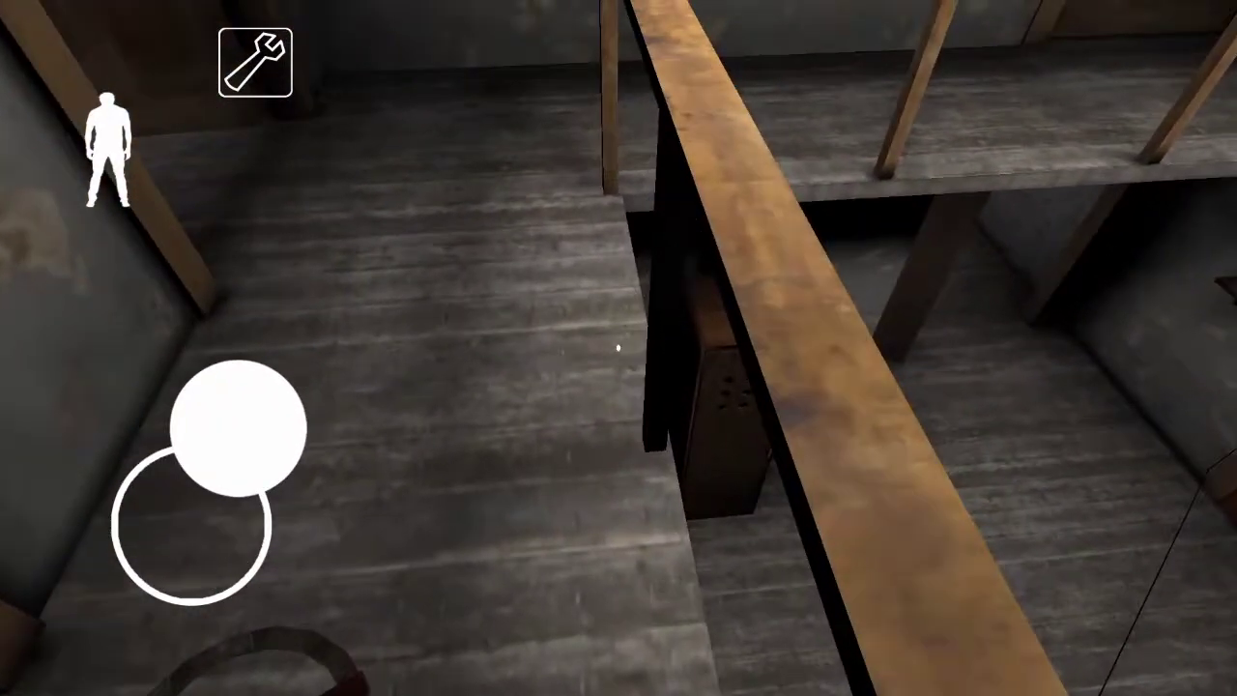
mouse_move(239, 428)
left_mouse_down()
mouse_move(251, 428)
mouse_move(171, 428)
left_mouse_up()
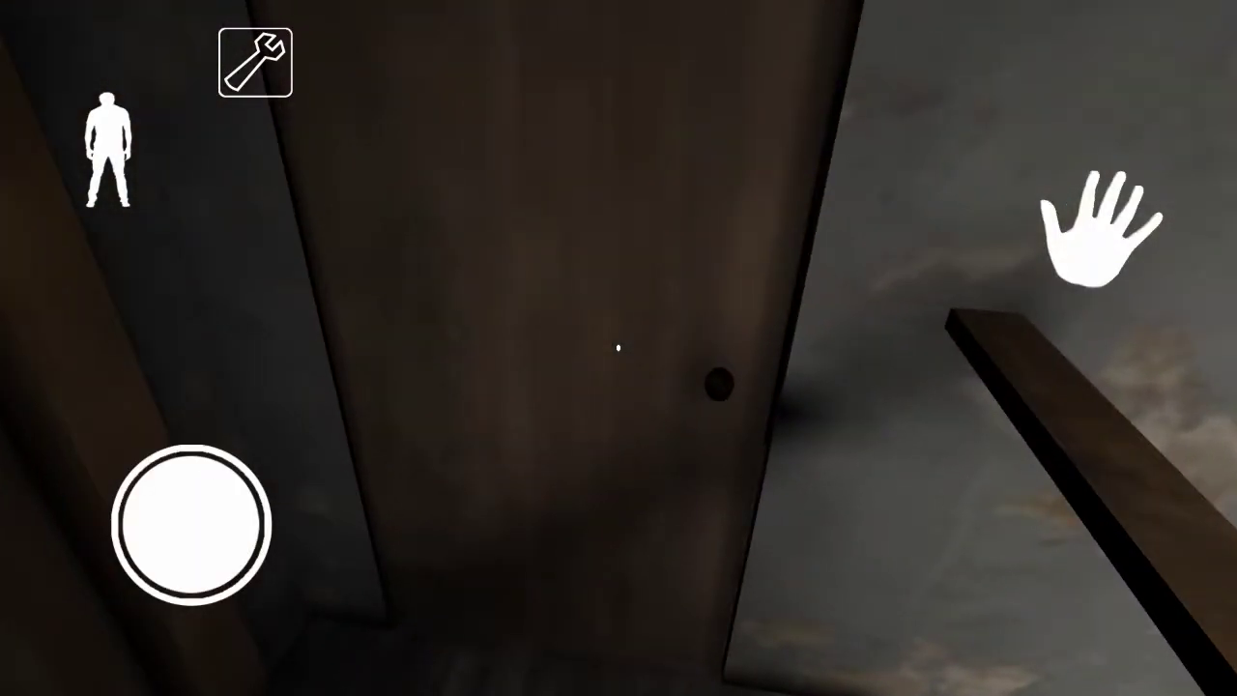
mouse_move(191, 524)
left_mouse_down()
mouse_move(205, 498)
mouse_move(144, 419)
mouse_move(290, 429)
mouse_move(113, 420)
mouse_move(113, 510)
mouse_move(238, 423)
mouse_move(161, 428)
mouse_move(190, 427)
left_mouse_up()
- Get into the chest, briefly climb out, and hide inside again
left_click(1131, 92)
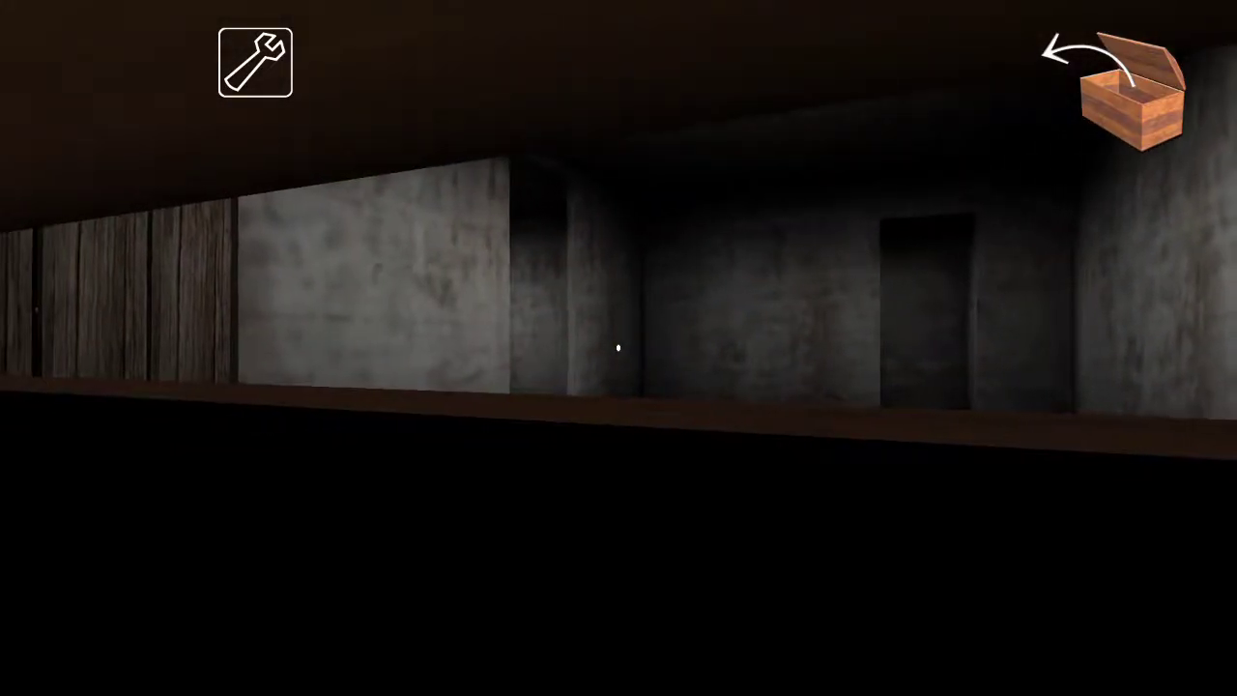
left_click(1131, 91)
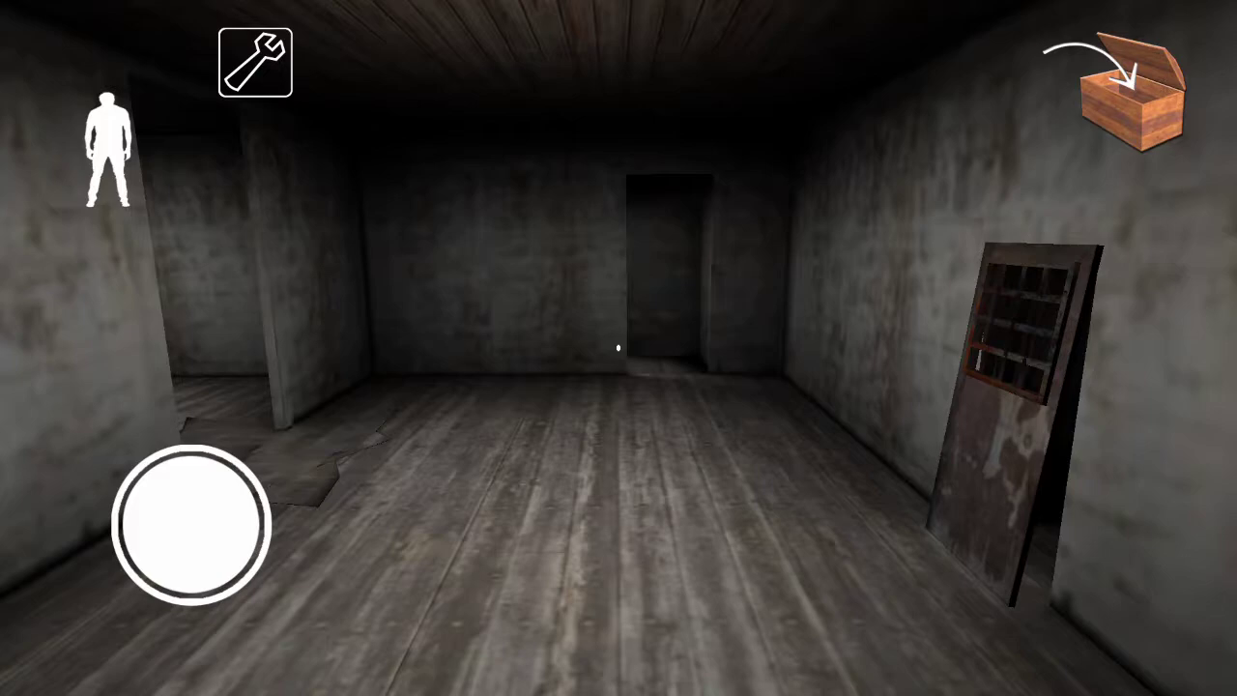
left_click(1131, 92)
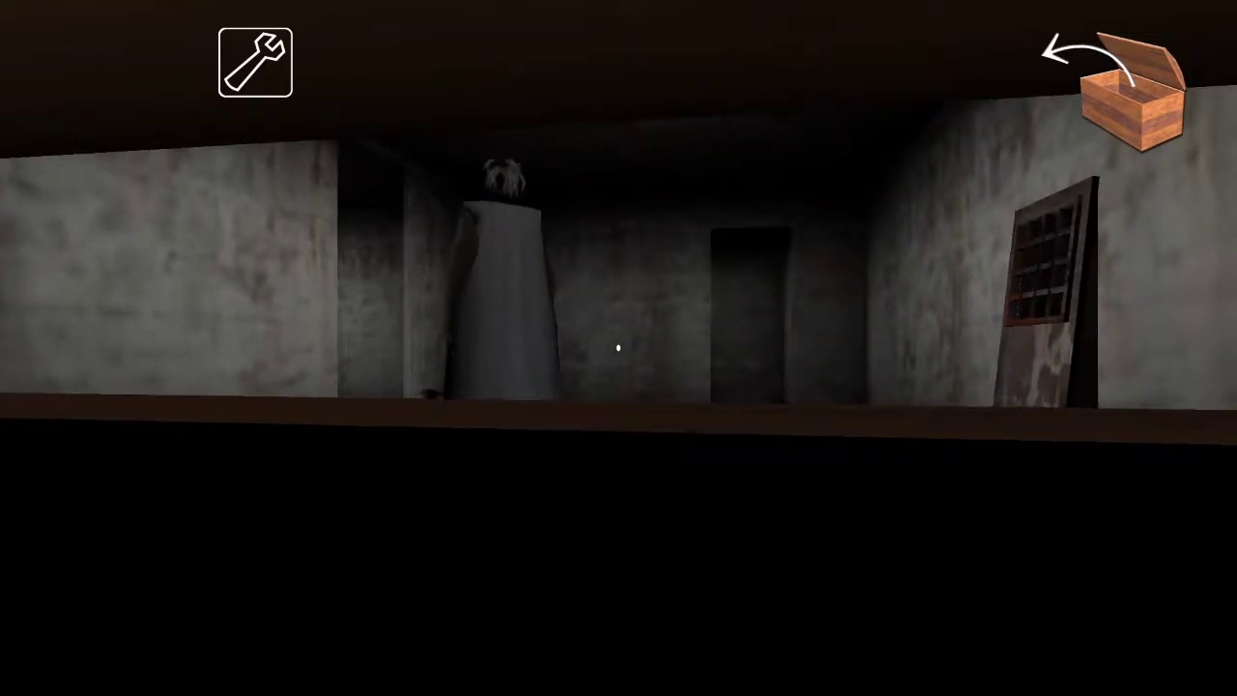
- Peek out, duck back in, and look toward the mannequin as Granny passes
left_click(1132, 91)
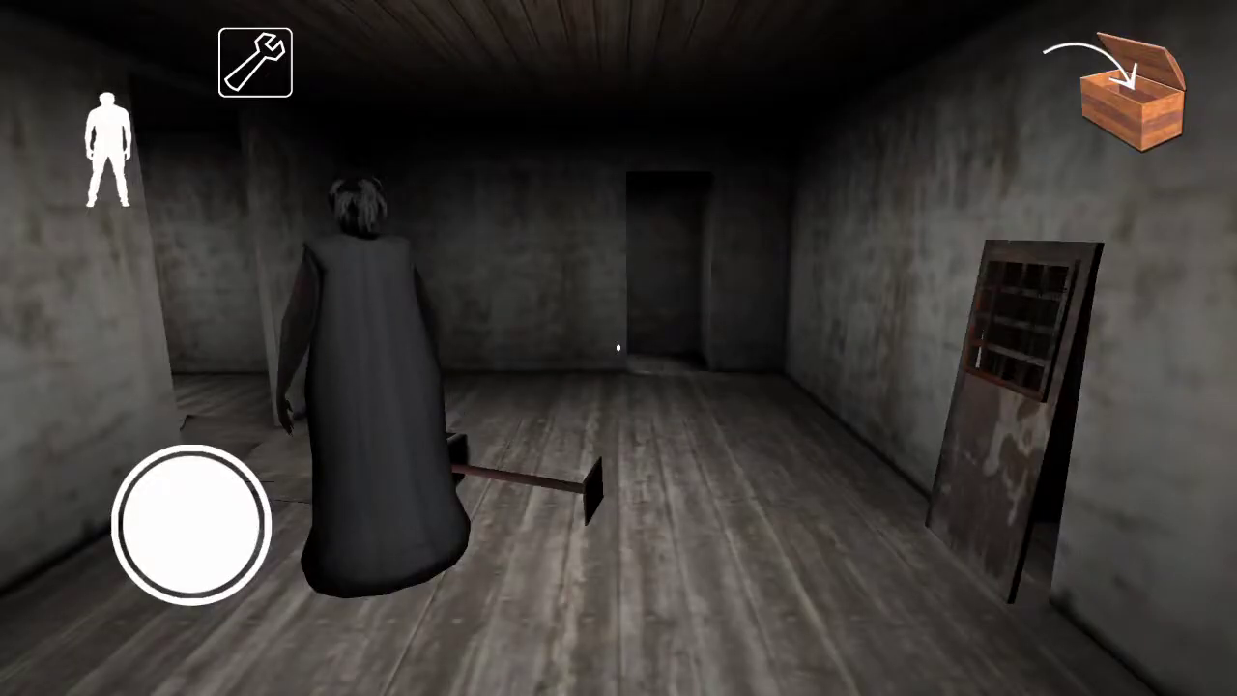
left_click(1133, 92)
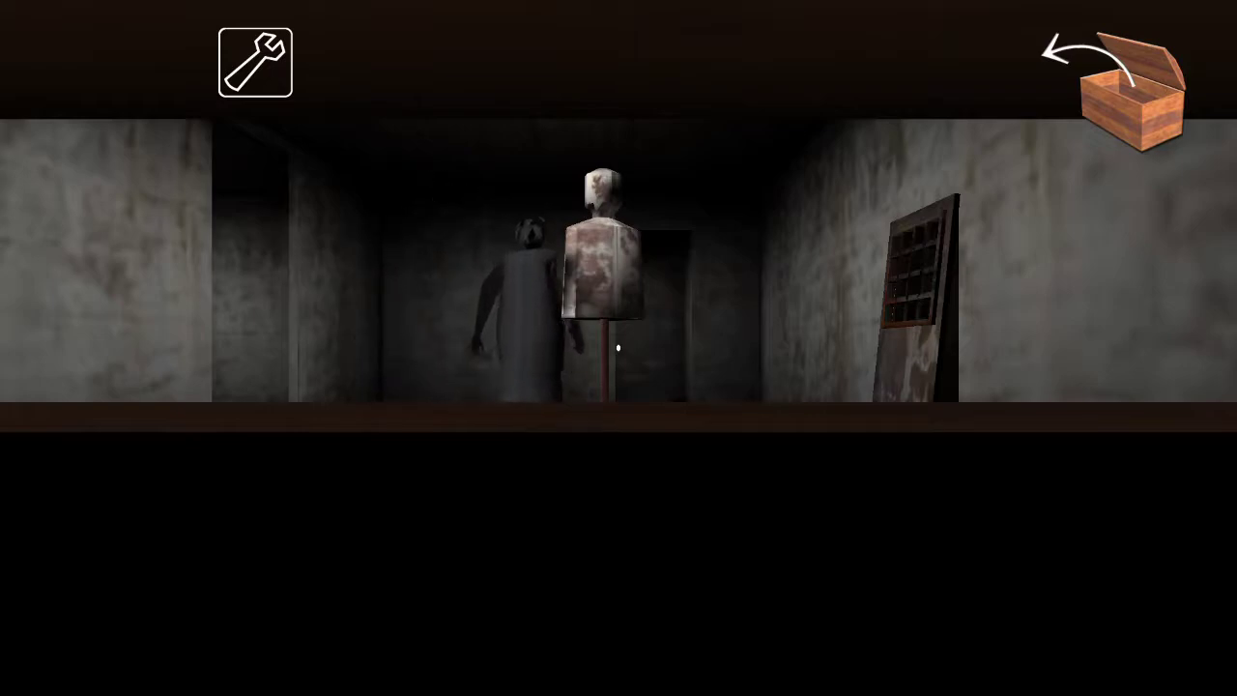
left_click_drag(774, 290, 676, 290)
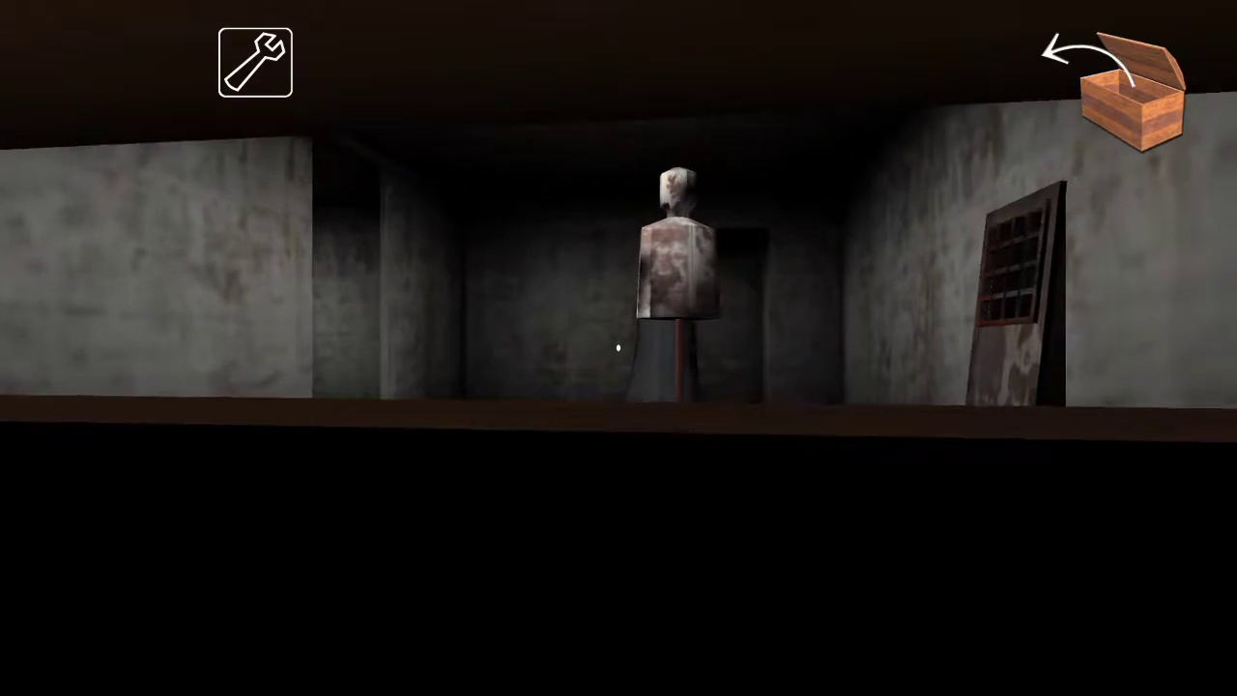
mouse_move(870, 290)
left_mouse_down()
mouse_move(780, 289)
mouse_move(967, 289)
left_mouse_up()
- Climb out of the chest and turn from the mannequin toward the wall corner
left_click(1131, 92)
left_click_drag(126, 490, 203, 442)
left_click_drag(967, 290, 1111, 290)
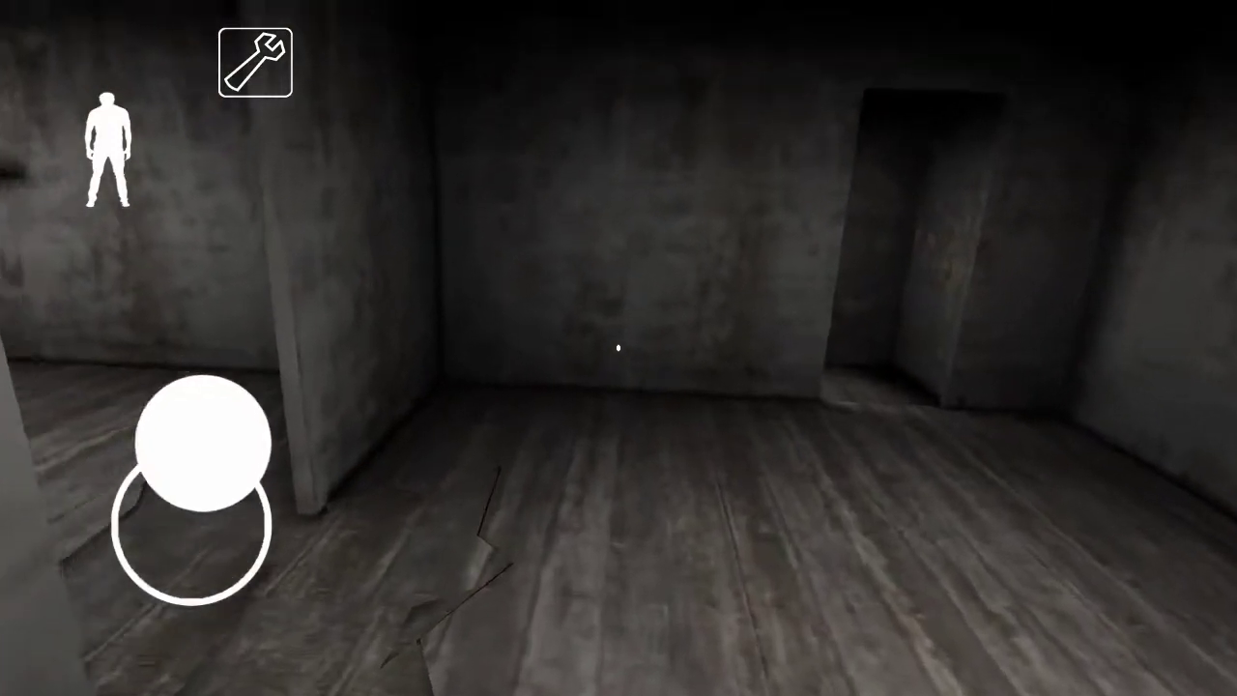
left_click_drag(203, 442, 191, 454)
left_click_drag(870, 290, 1063, 290)
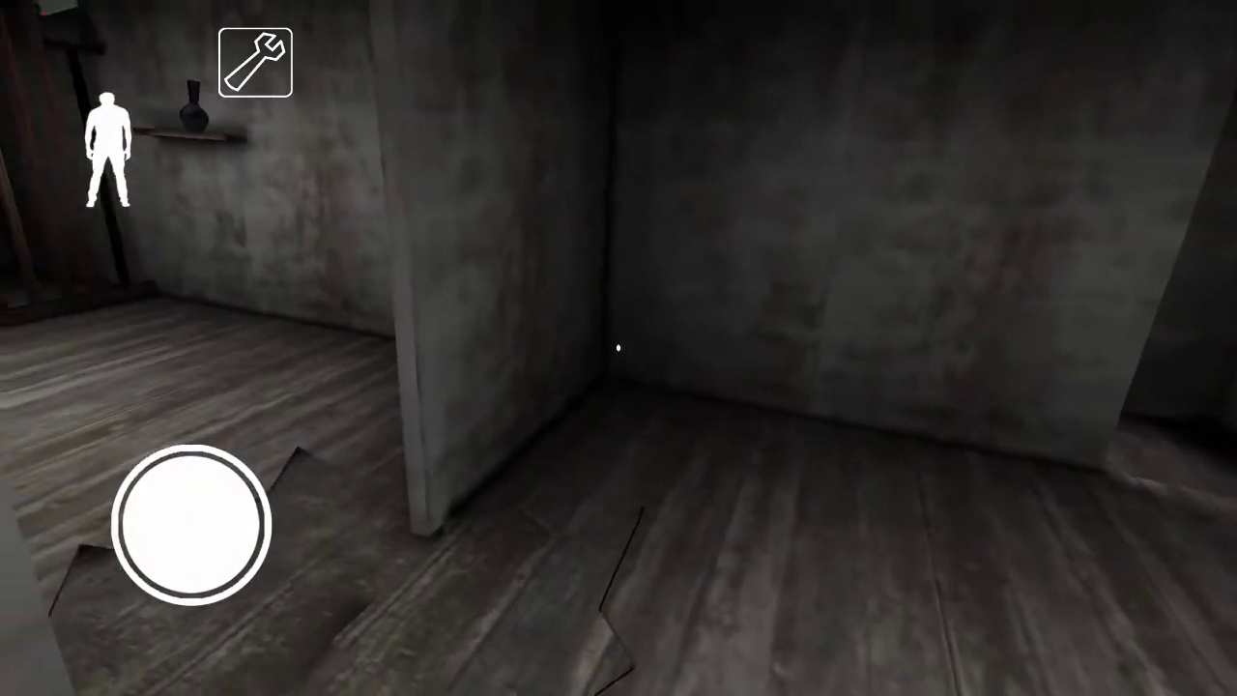
- Walk past the barred cell, drop through the broken floor, and hide under the bed
left_click_drag(870, 290, 1063, 290)
left_click_drag(191, 522, 191, 483)
left_click_drag(870, 290, 966, 290)
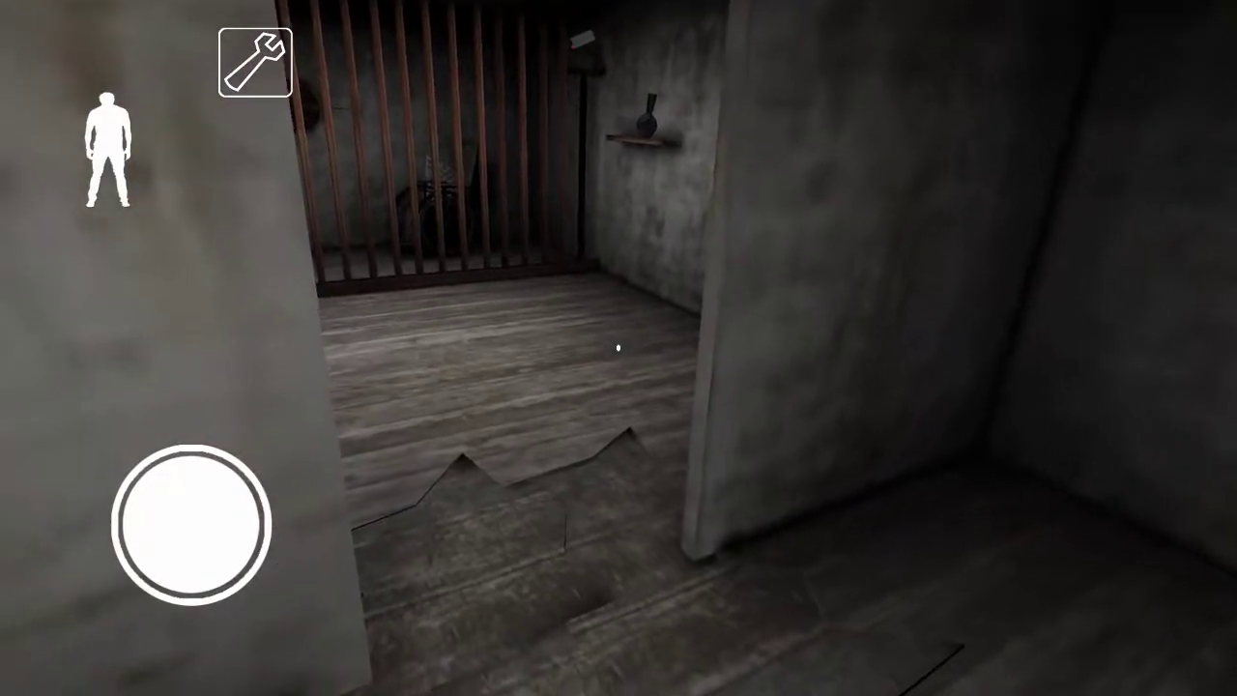
left_click_drag(191, 524, 111, 428)
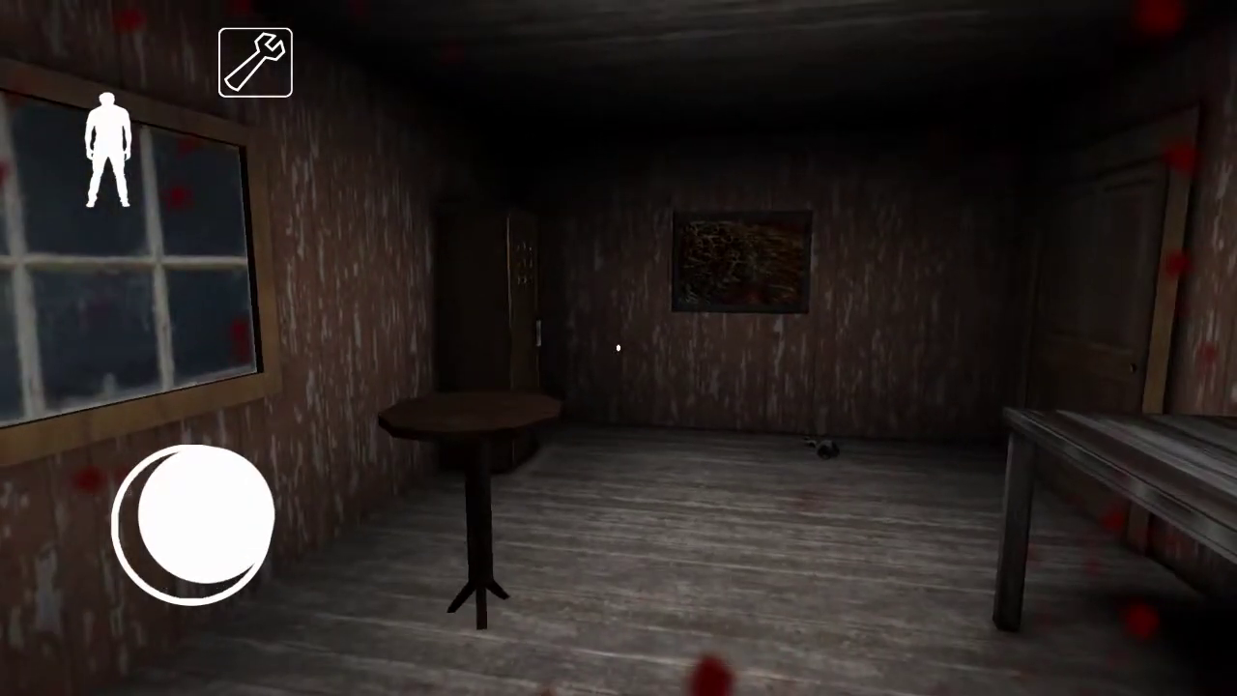
mouse_move(191, 525)
left_mouse_down()
mouse_move(259, 427)
mouse_move(230, 604)
mouse_move(143, 604)
left_mouse_up()
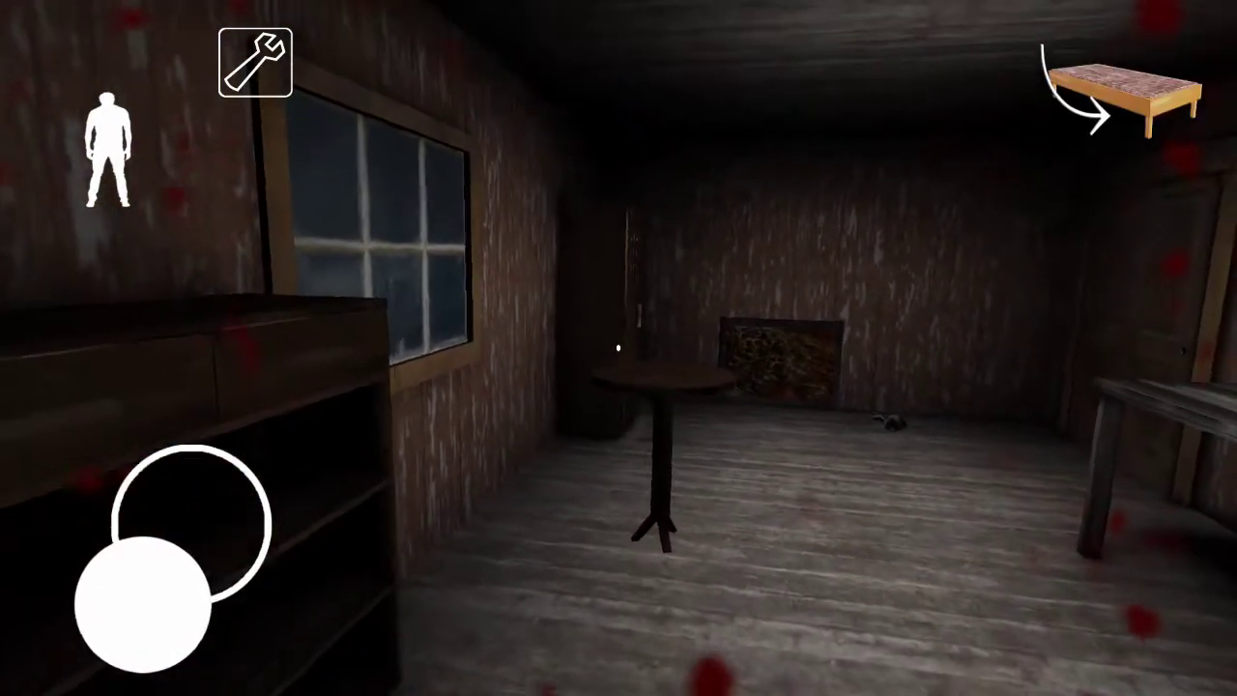
left_click(1124, 97)
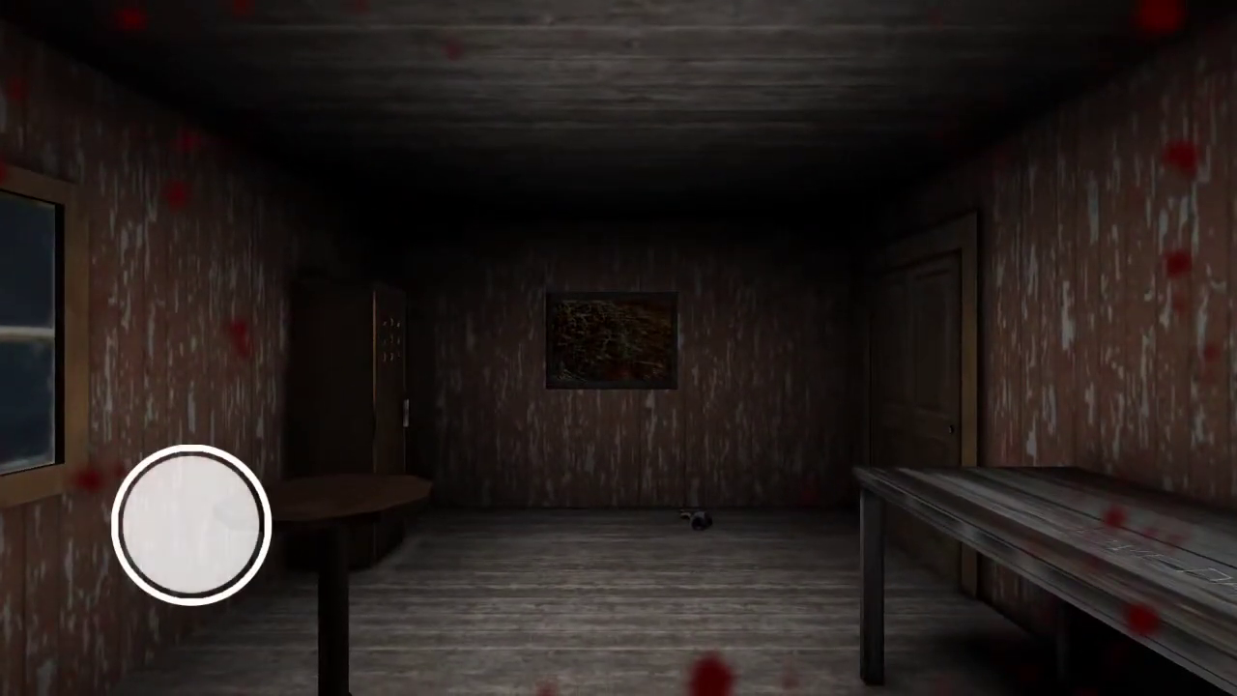
- Walk to the left wall and look around the hallway until facing the perforated wardrobe
mouse_move(191, 525)
left_mouse_down()
mouse_move(133, 442)
mouse_move(190, 428)
mouse_move(113, 428)
mouse_move(191, 525)
mouse_move(265, 510)
left_mouse_up()
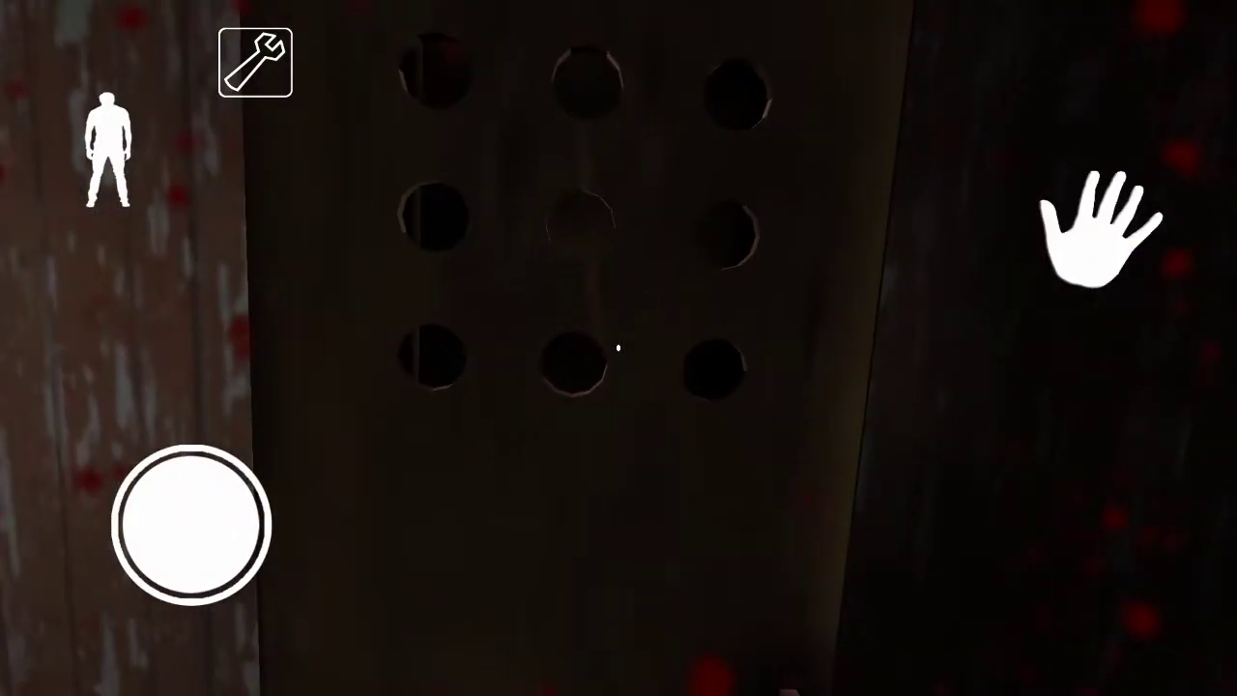
mouse_move(191, 525)
left_mouse_down()
mouse_move(154, 453)
mouse_move(183, 428)
mouse_move(191, 525)
left_mouse_up()
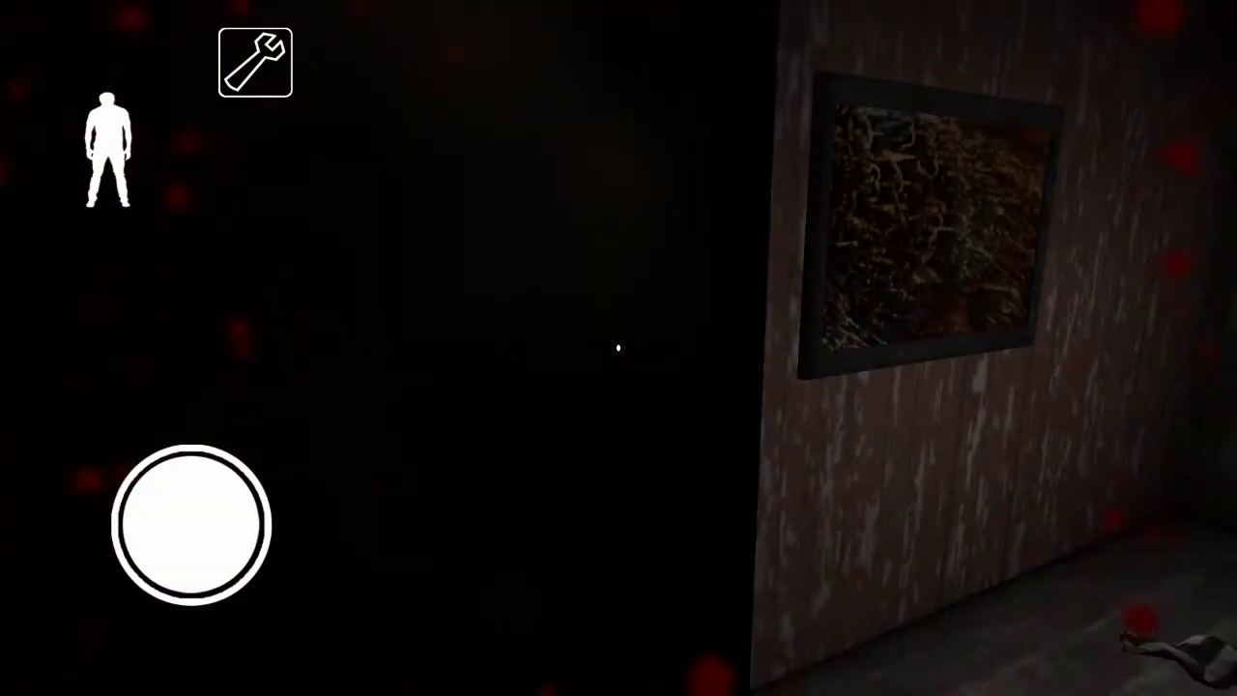
left_click_drag(870, 387, 967, 387)
mouse_move(870, 386)
left_mouse_down()
mouse_move(773, 387)
mouse_move(967, 386)
left_mouse_up()
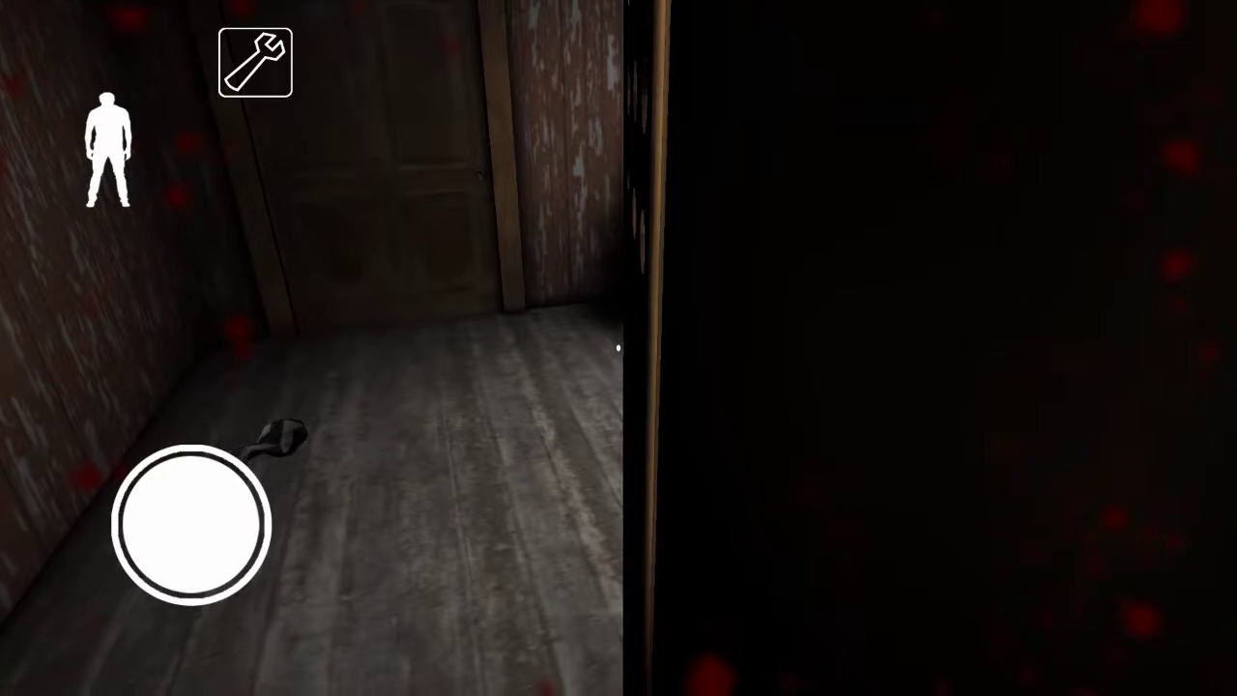
left_click_drag(870, 387, 773, 387)
mouse_move(870, 386)
left_mouse_down()
mouse_move(696, 387)
mouse_move(1155, 387)
left_mouse_up()
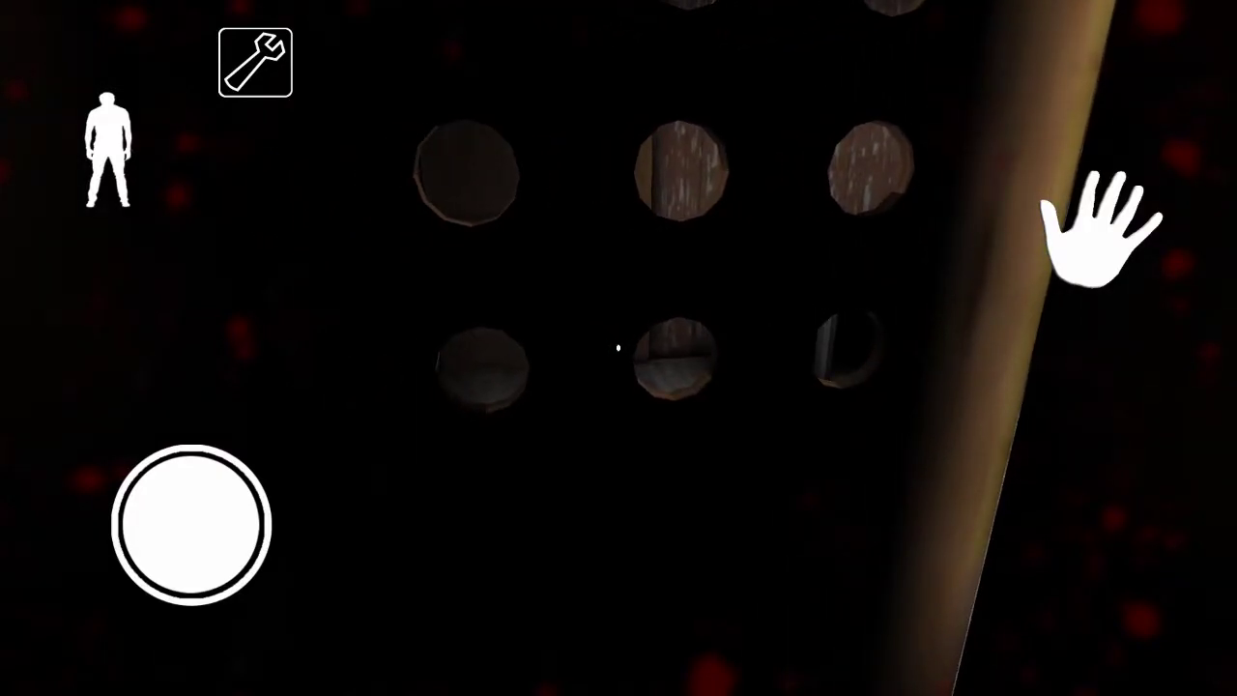
- Move into the wardrobe and look out through the door holes
mouse_move(191, 525)
left_mouse_down()
mouse_move(226, 531)
mouse_move(119, 570)
left_mouse_up()
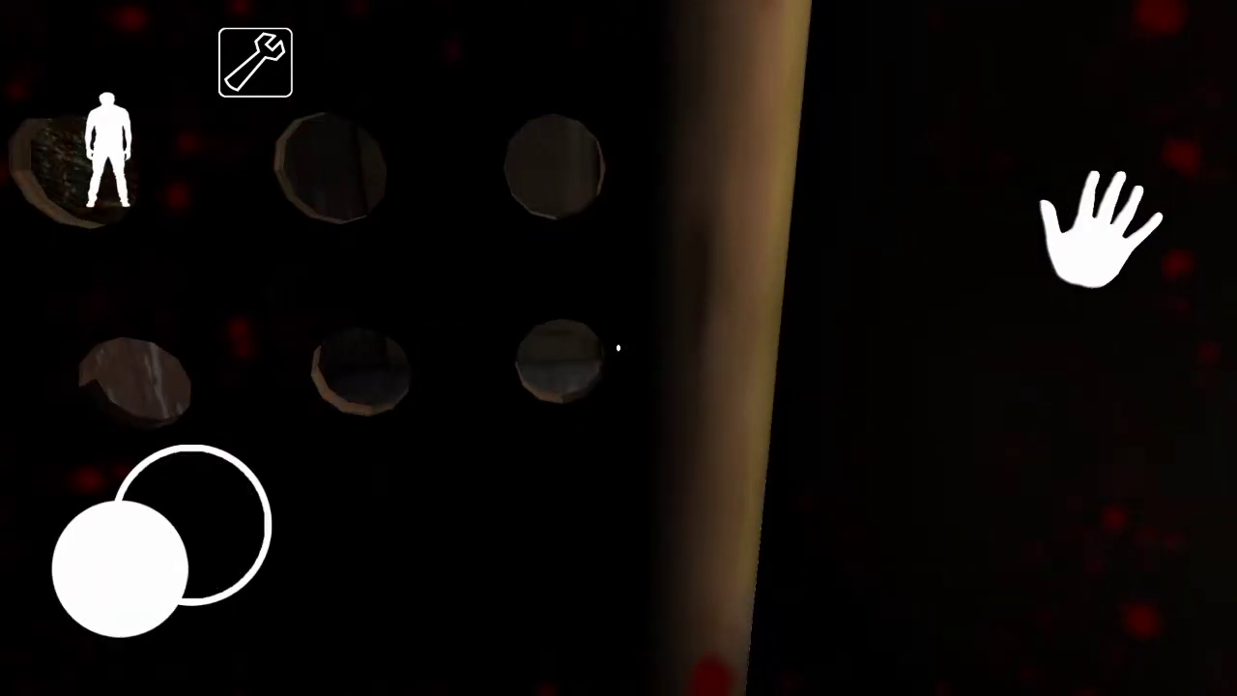
mouse_move(870, 387)
left_mouse_down()
mouse_move(899, 387)
mouse_move(658, 387)
left_mouse_up()
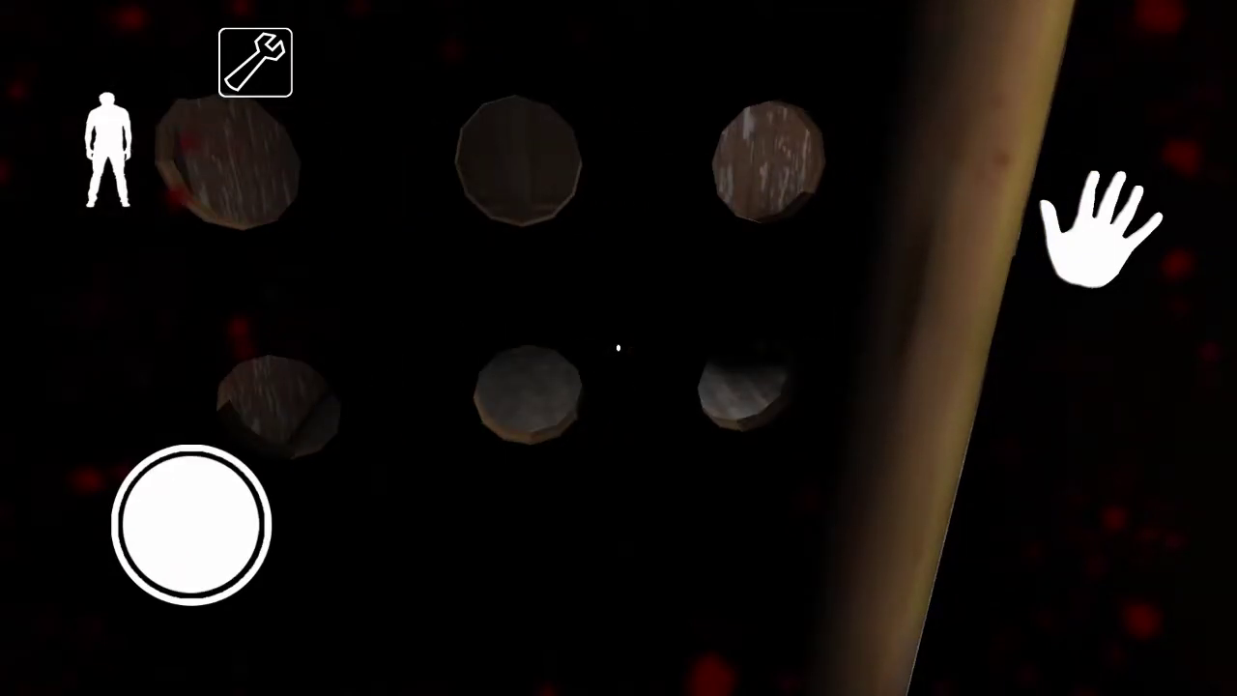
mouse_move(191, 525)
left_mouse_down()
mouse_move(209, 561)
mouse_move(187, 602)
mouse_move(171, 602)
mouse_move(248, 522)
mouse_move(126, 525)
mouse_move(165, 563)
mouse_move(219, 544)
left_mouse_up()
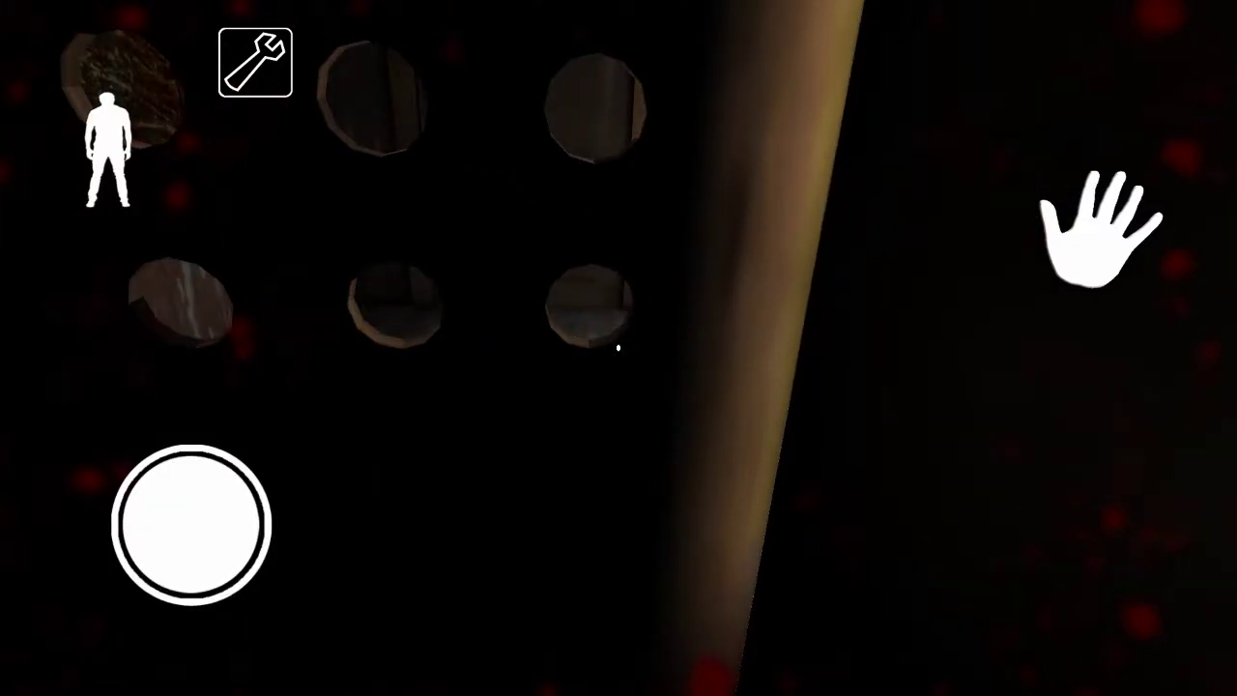
left_click_drag(928, 406, 793, 290)
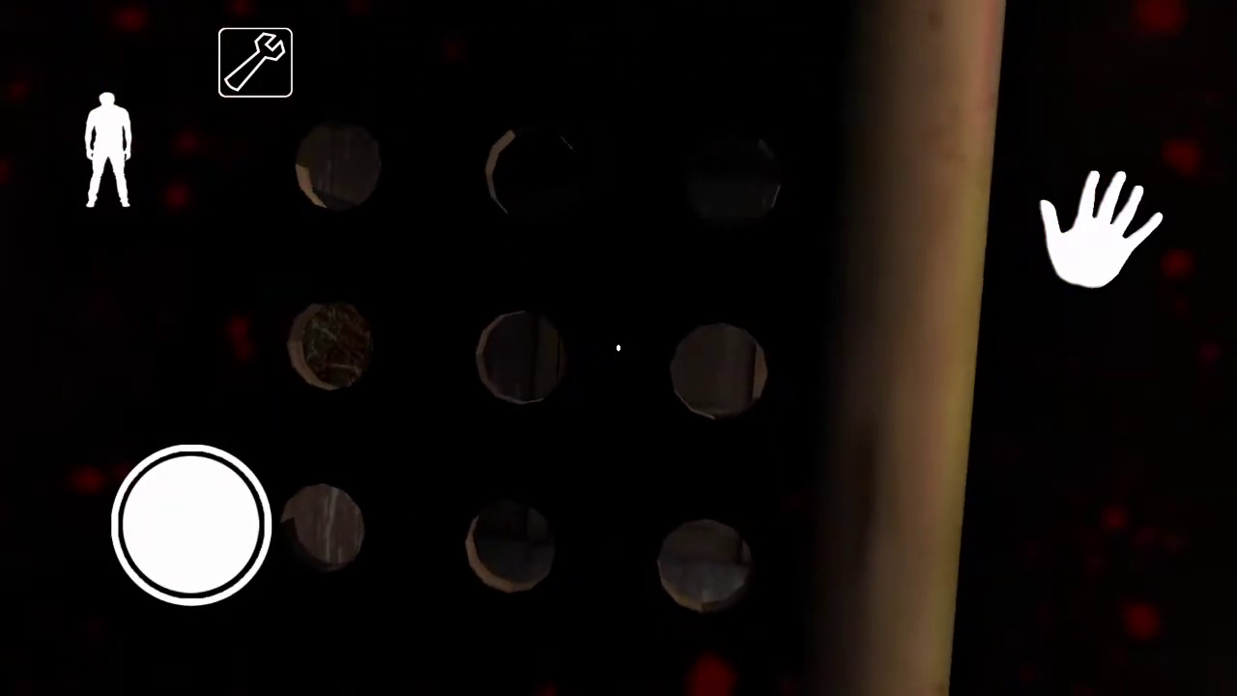
mouse_move(927, 406)
left_mouse_down()
mouse_move(734, 406)
mouse_move(1005, 406)
left_mouse_up()
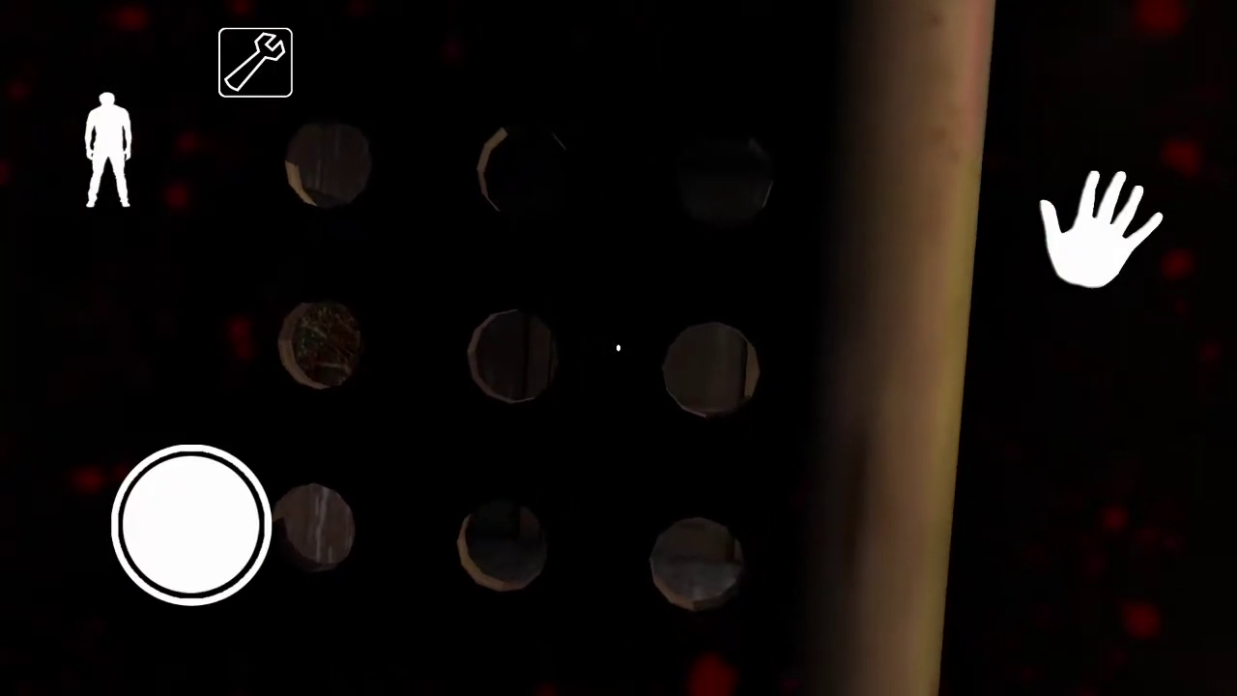
left_click_drag(870, 435, 957, 300)
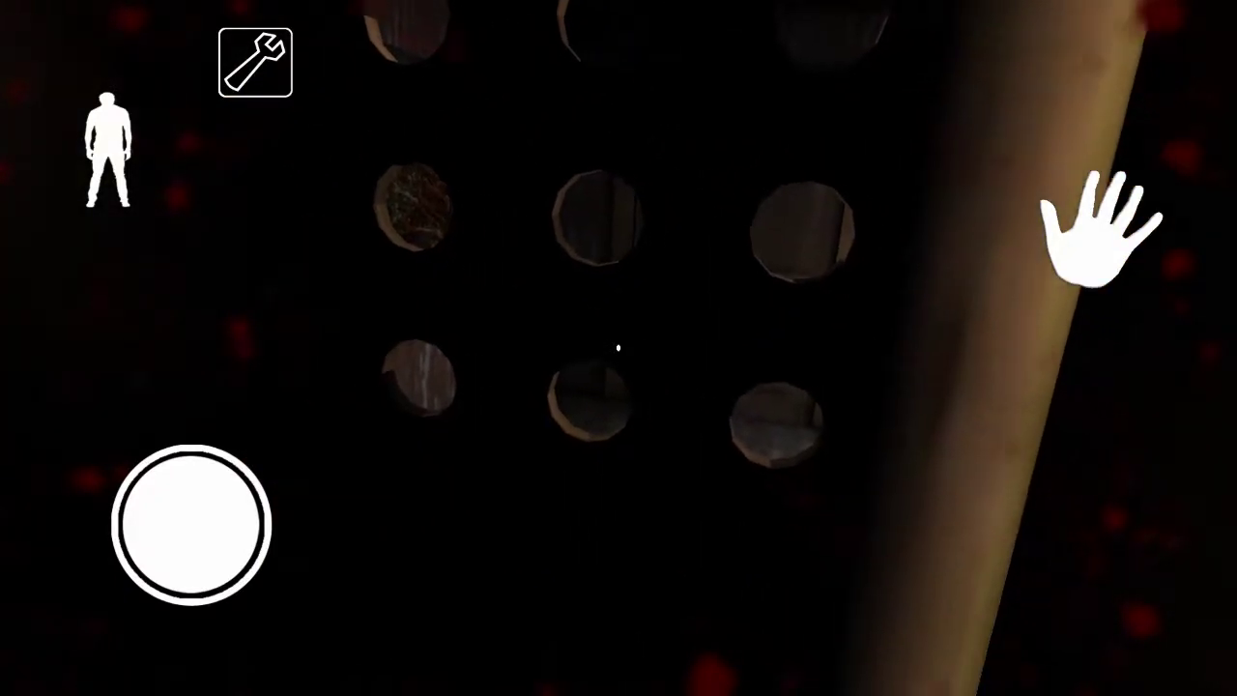
left_click_drag(927, 406, 792, 381)
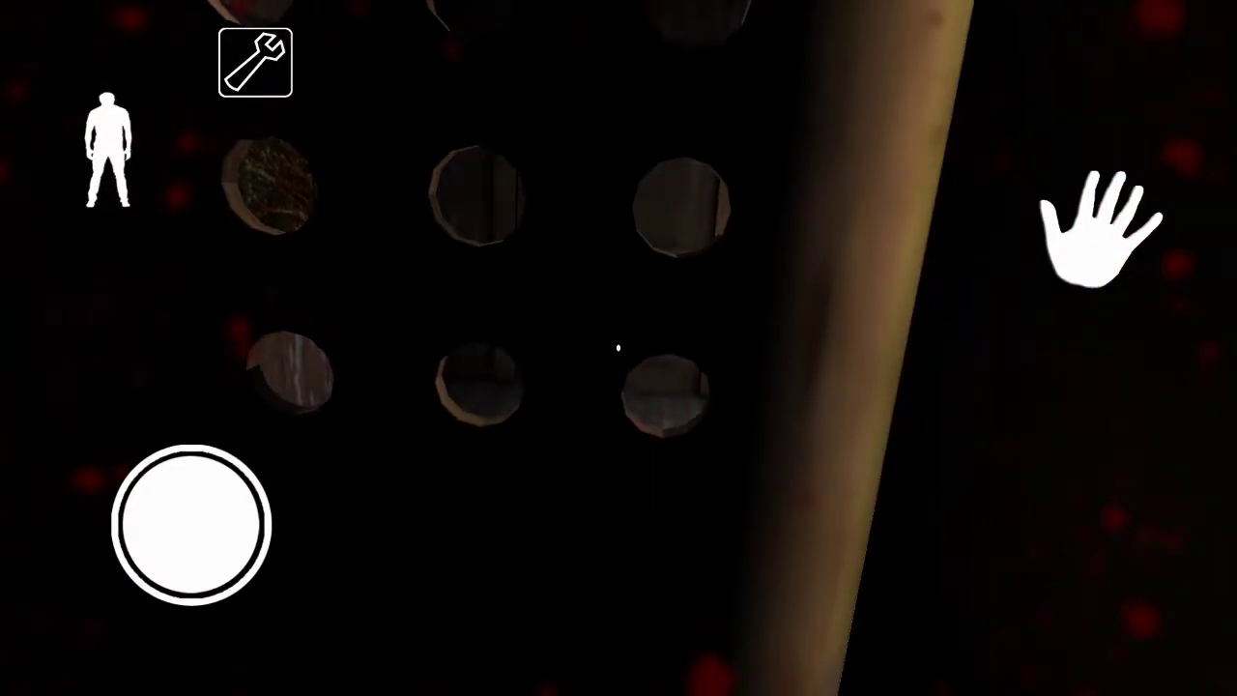
- Leave the wardrobe and cross the room past the window to the bed
left_click_drag(831, 387, 1025, 387)
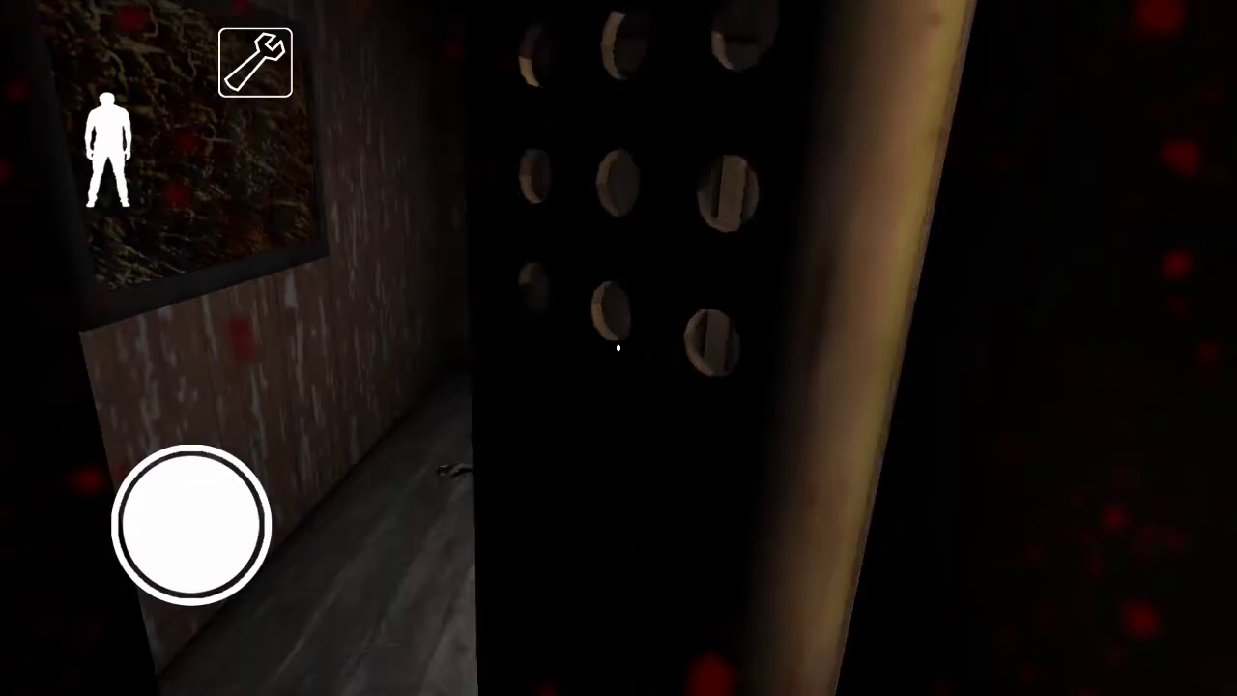
mouse_move(192, 525)
left_mouse_down()
mouse_move(119, 512)
mouse_move(157, 441)
left_mouse_up()
left_click_drag(1024, 386, 735, 386)
mouse_move(192, 525)
left_mouse_down()
mouse_move(111, 525)
mouse_move(152, 464)
mouse_move(243, 428)
left_mouse_up()
mouse_move(192, 524)
left_mouse_down()
mouse_move(111, 508)
mouse_move(157, 428)
mouse_move(146, 428)
mouse_move(166, 426)
left_mouse_up()
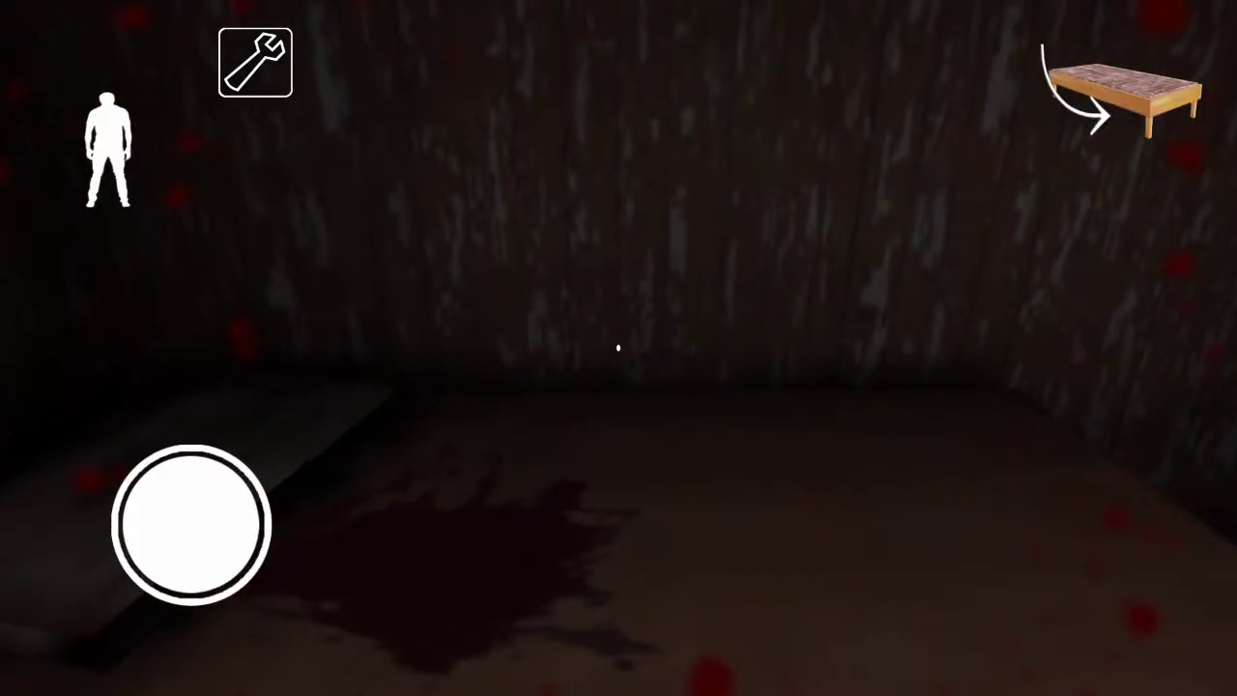
- Crawl under the bed beside the bloodstain
left_click(1121, 91)
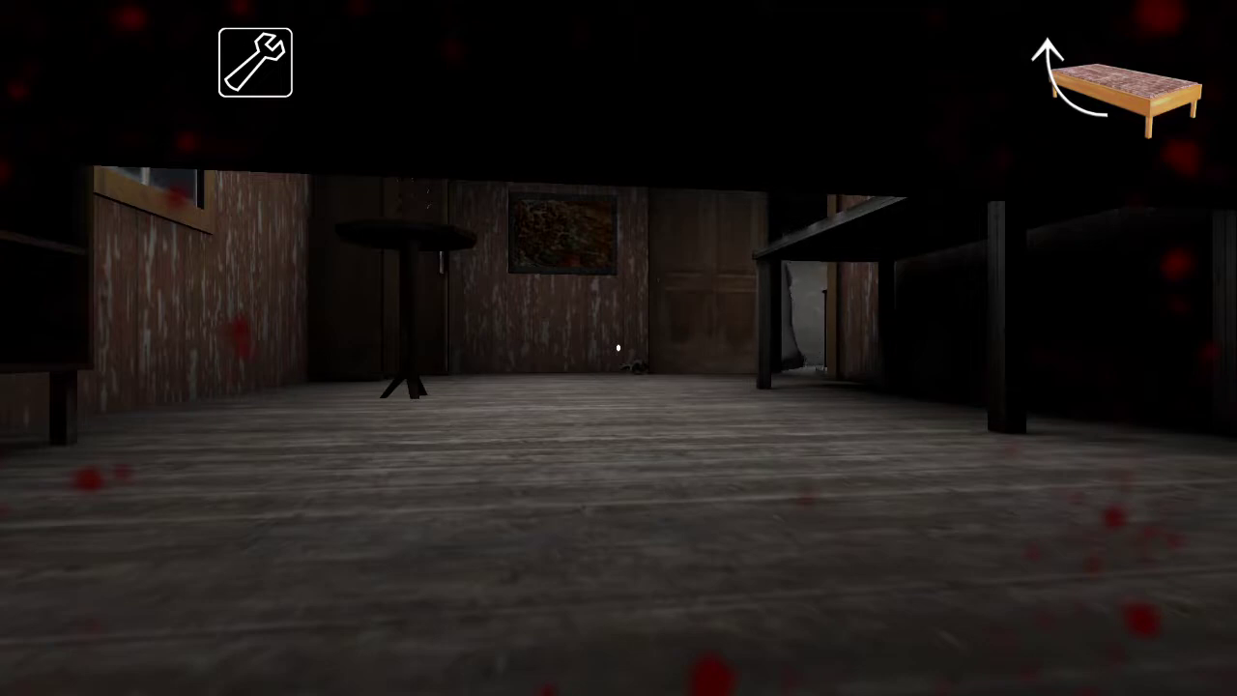
left_click(1126, 91)
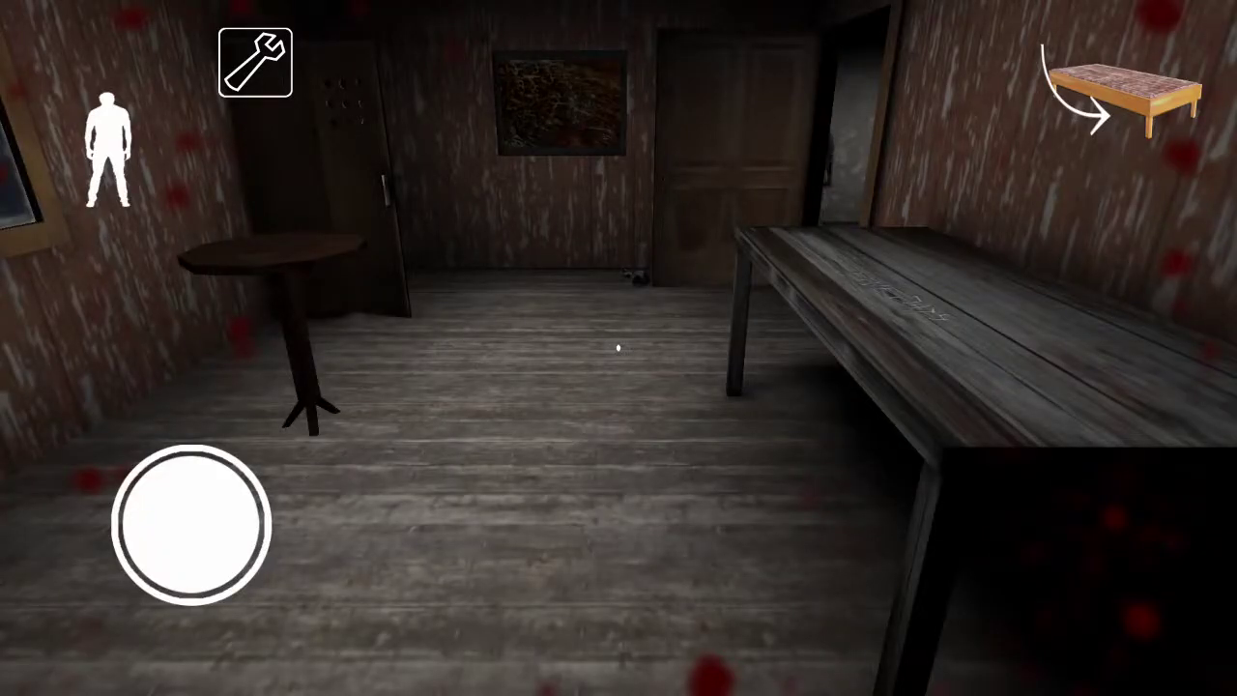
left_click_drag(870, 386, 483, 386)
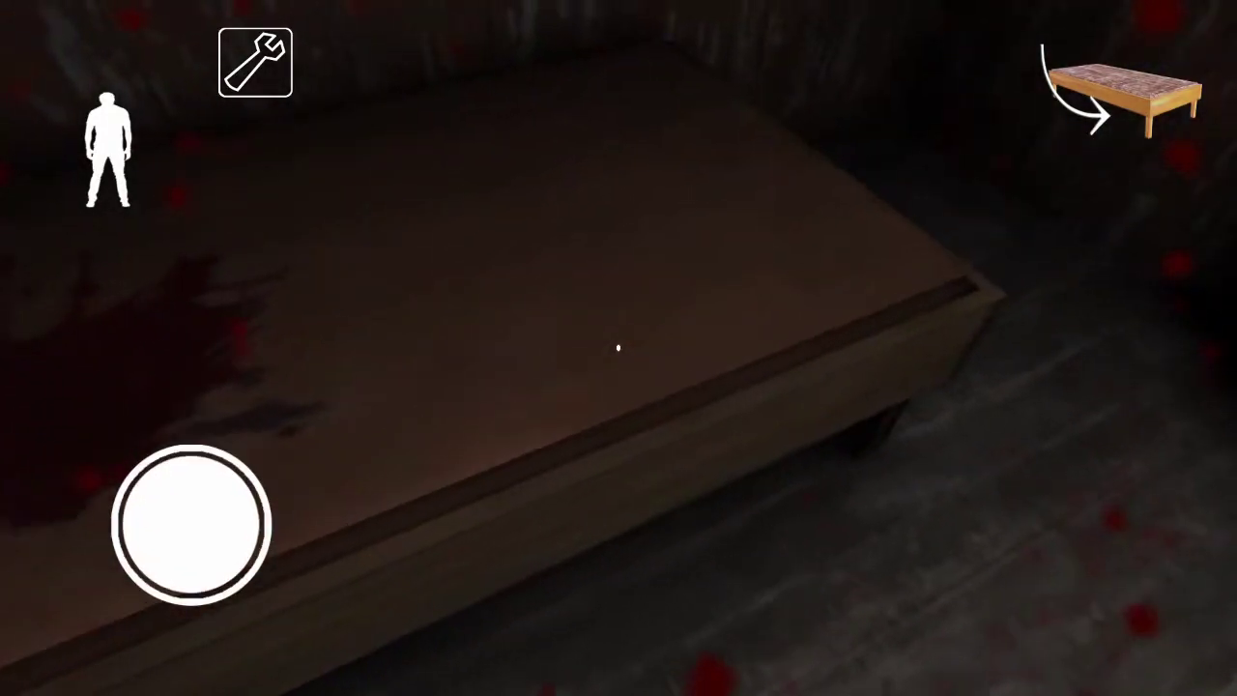
left_click_drag(677, 386, 1063, 387)
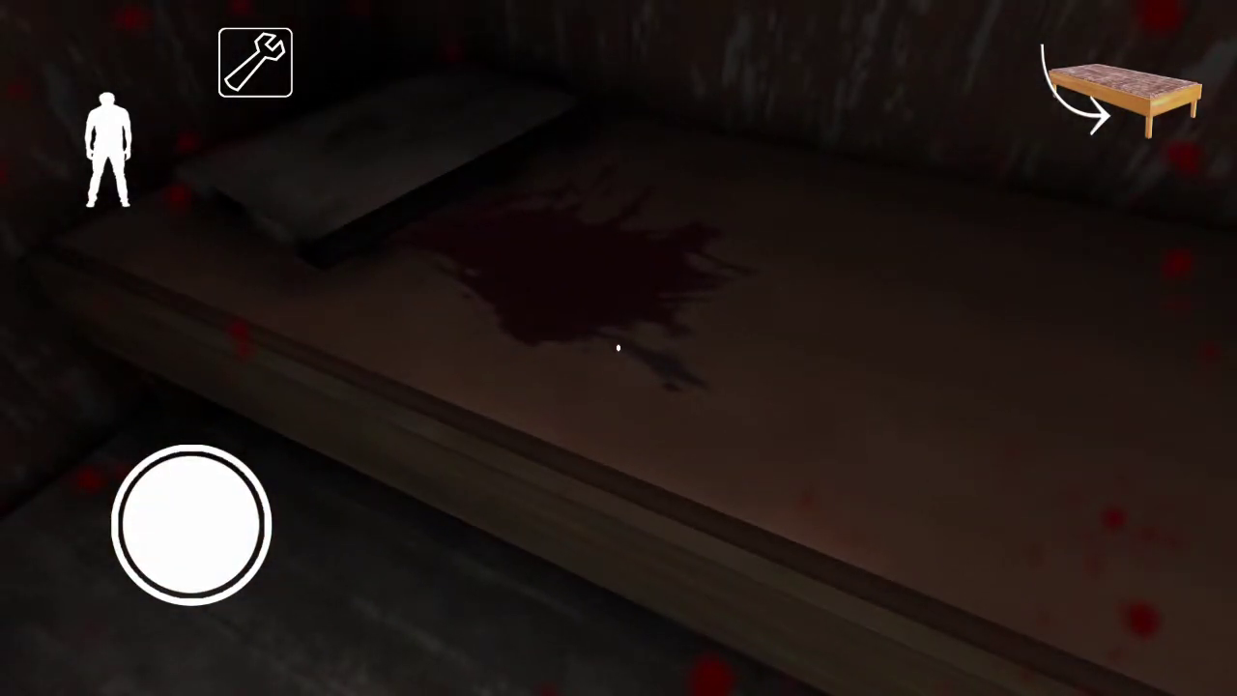
left_click(1121, 91)
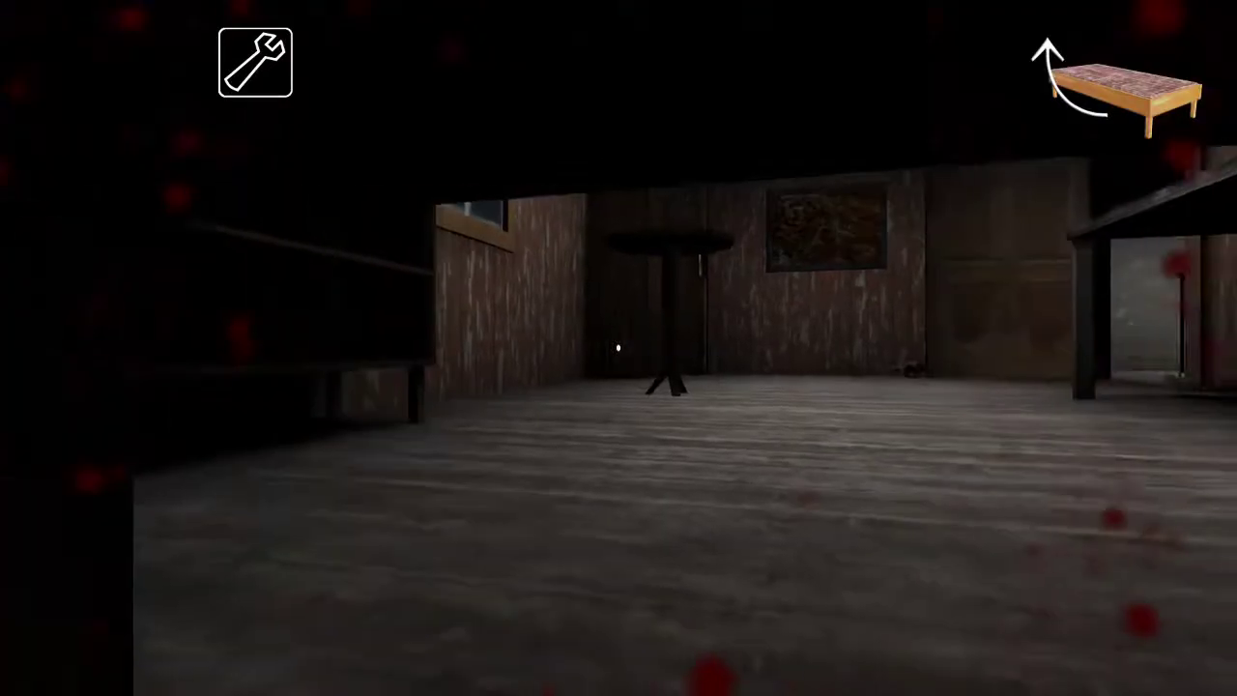
left_click_drag(676, 387, 967, 387)
left_click_drag(870, 387, 715, 386)
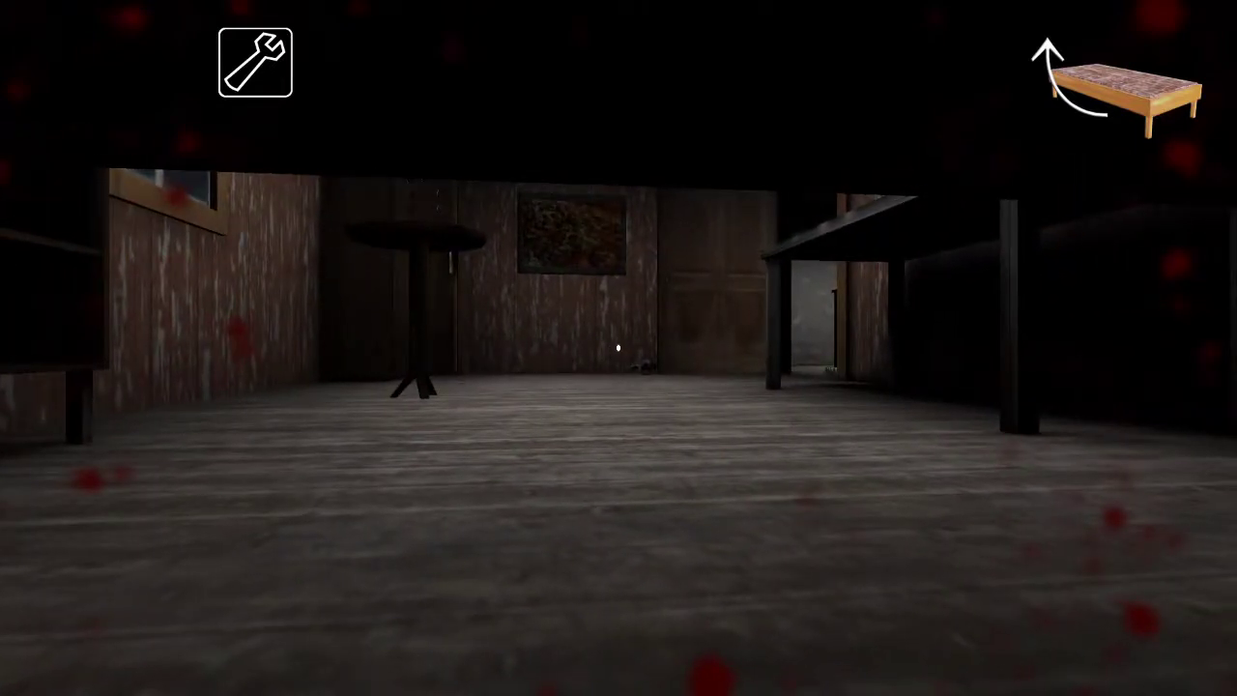